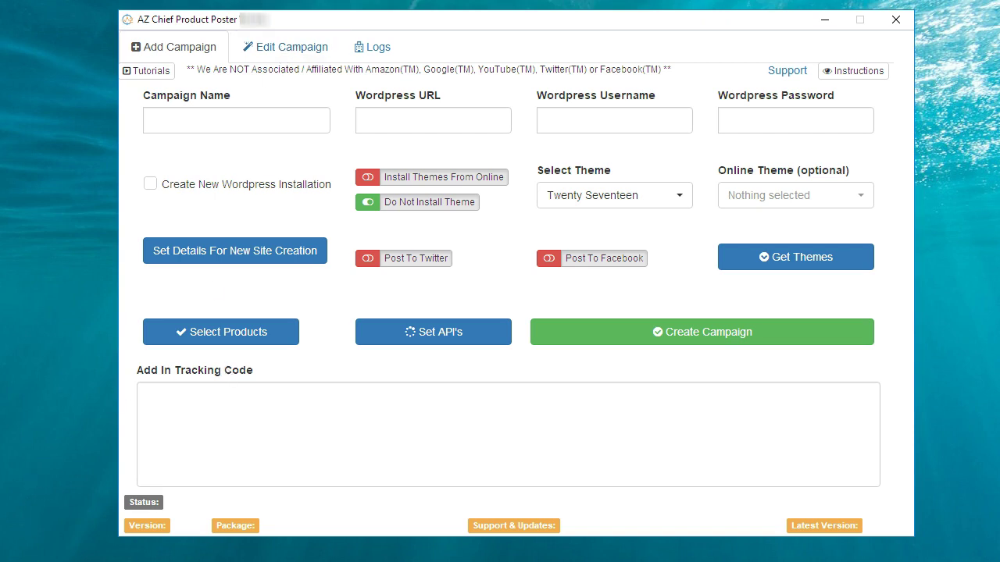
# Step: Look through the video tutorials and log messages, then go back to the new-campaign form
pyautogui.click(150, 74)
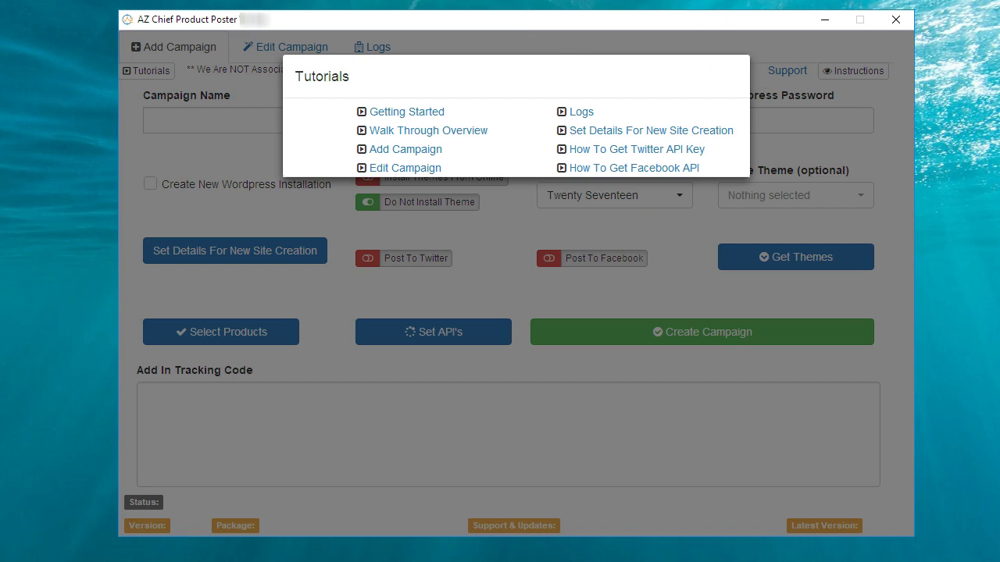
pyautogui.click(147, 396)
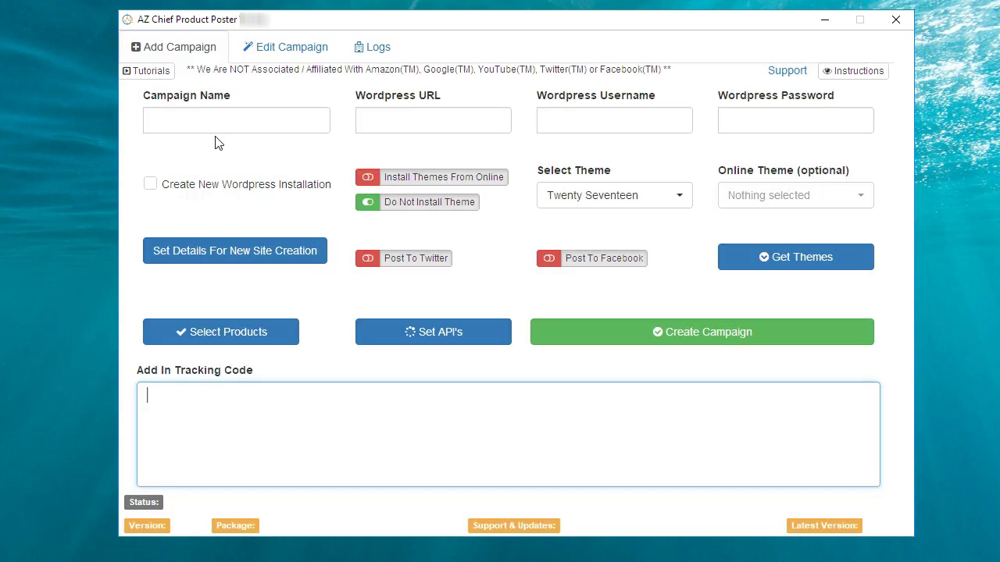
pyautogui.click(378, 48)
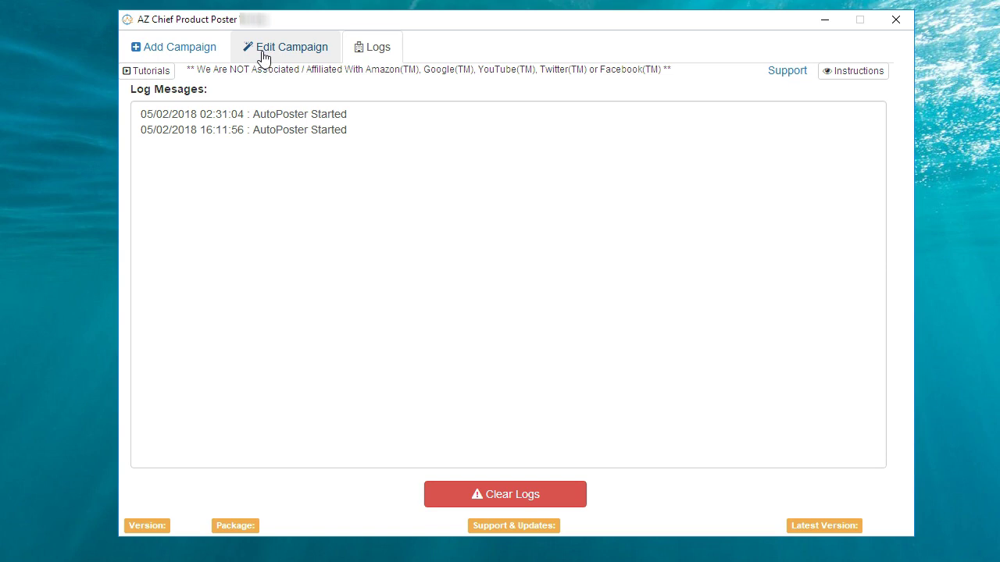
pyautogui.click(168, 57)
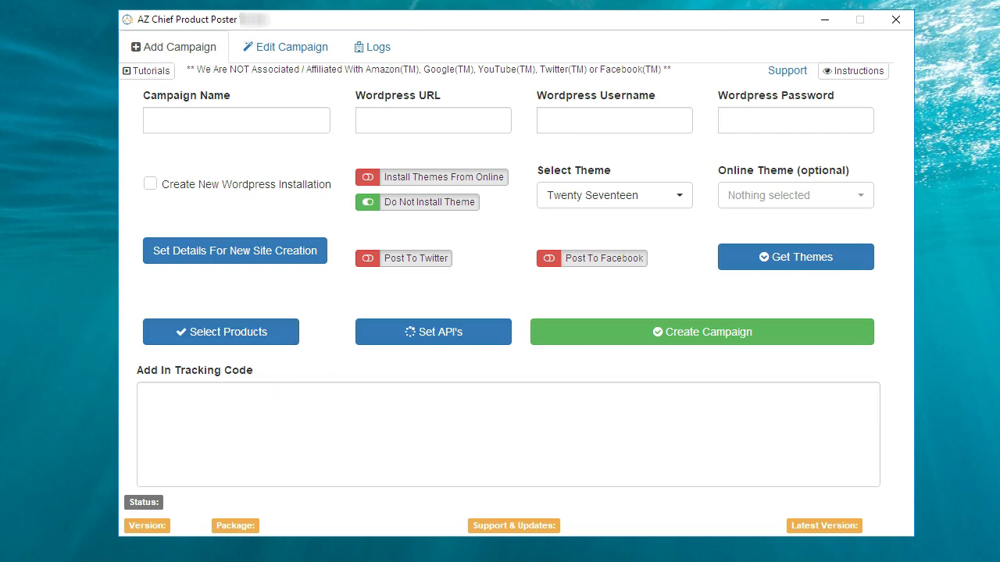
pyautogui.click(197, 120)
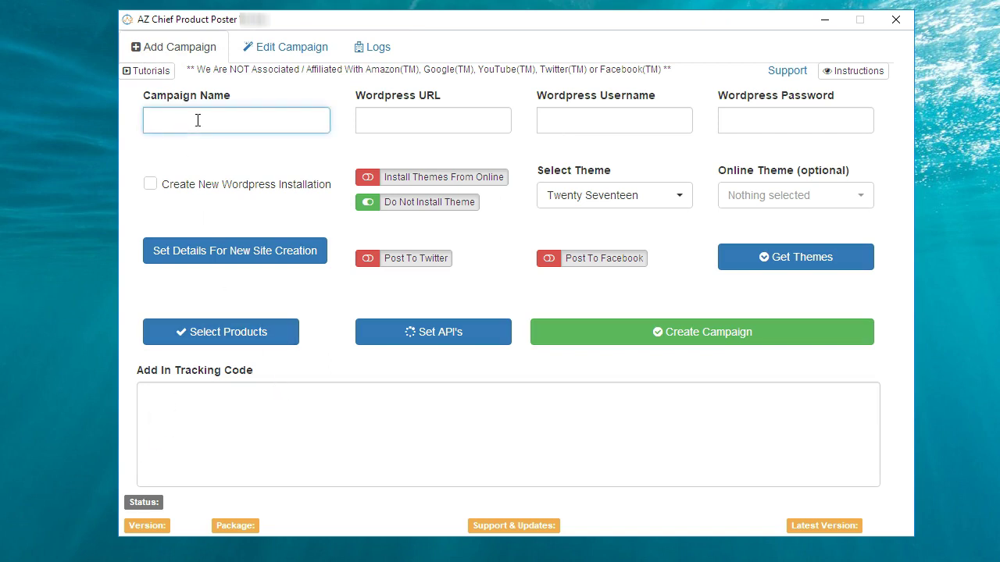
pyautogui.write('Janes campaign')
pyautogui.click(414, 118)
pyautogui.write('http://ww')
pyautogui.press('BackSpace')
pyautogui.press('BackSpace')
pyautogui.write('www.mywordpress')
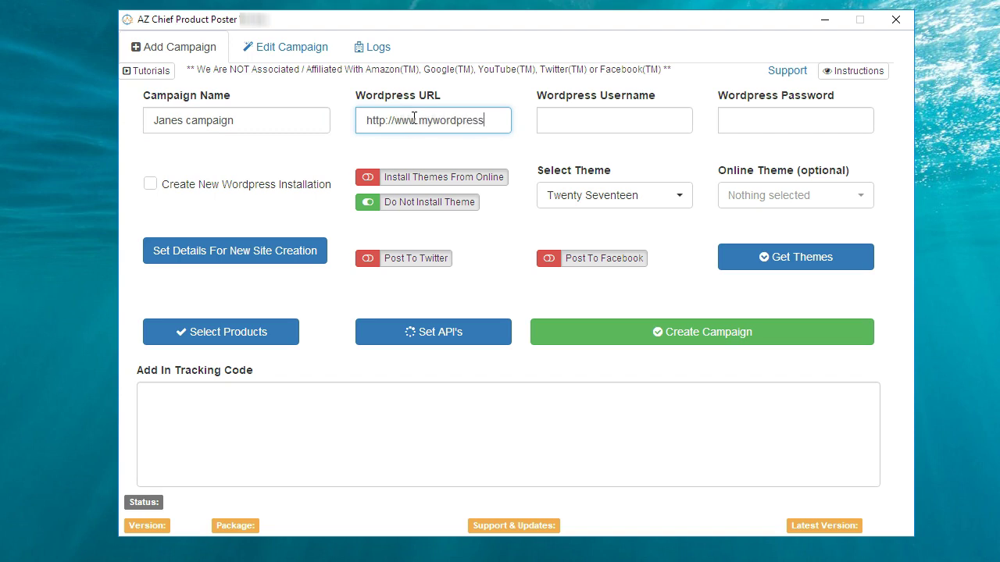
pyautogui.write('site.com')
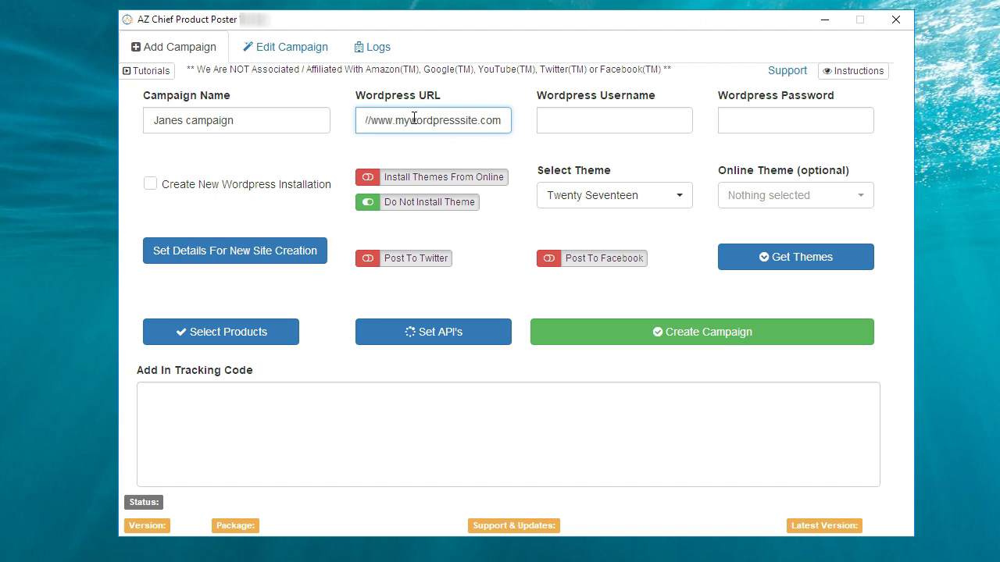
# Step: Fill in the WordPress username and password
pyautogui.click(610, 122)
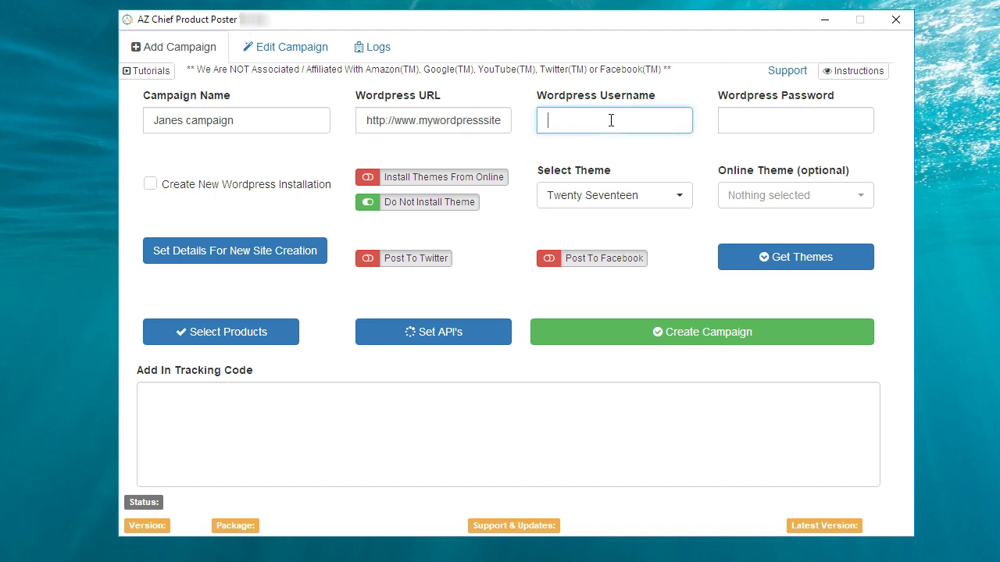
pyautogui.write('admin')
pyautogui.click(755, 125)
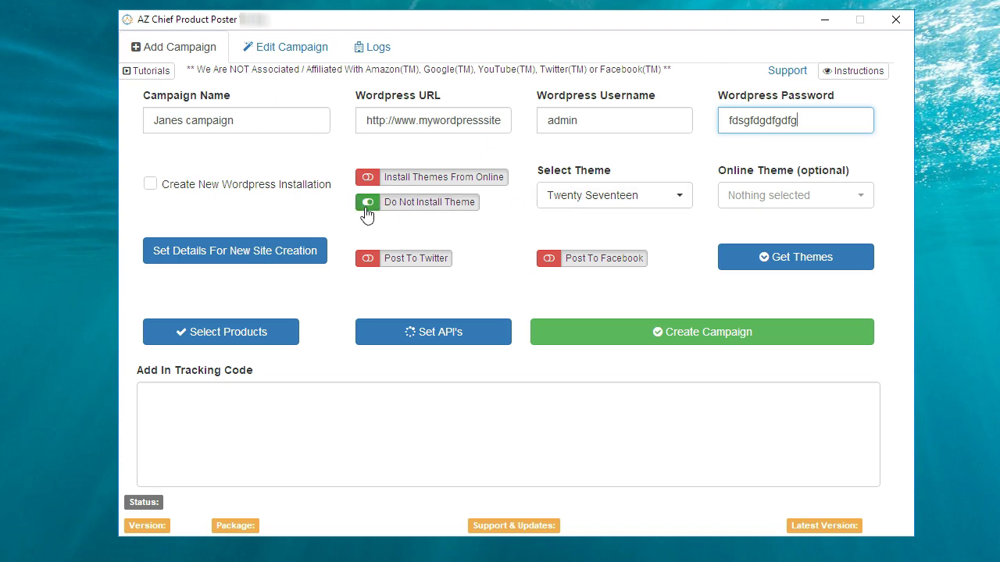
# Step: Browse the built-in theme list, leaving Twenty Seventeen selected
pyautogui.click(682, 201)
pyautogui.moveTo(687, 326); pyautogui.dragTo(682, 254)
pyautogui.moveTo(681, 426); pyautogui.dragTo(691, 225)
pyautogui.click(682, 158)
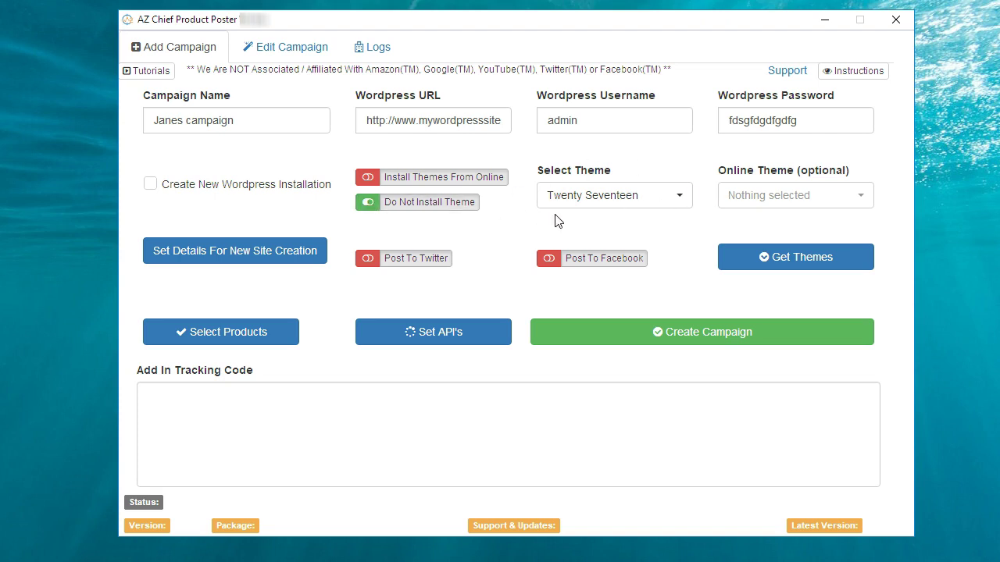
# Step: Turn off Do Not Install Theme, enable Install Themes From Online, and fetch the themes
pyautogui.click(370, 205)
pyautogui.click(368, 181)
pyautogui.click(799, 265)
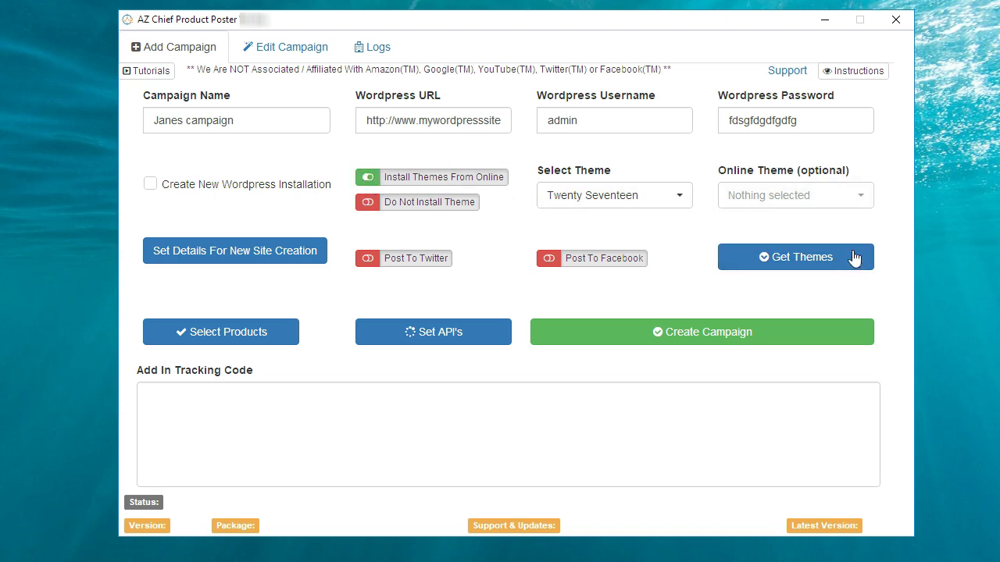
pyautogui.click(819, 268)
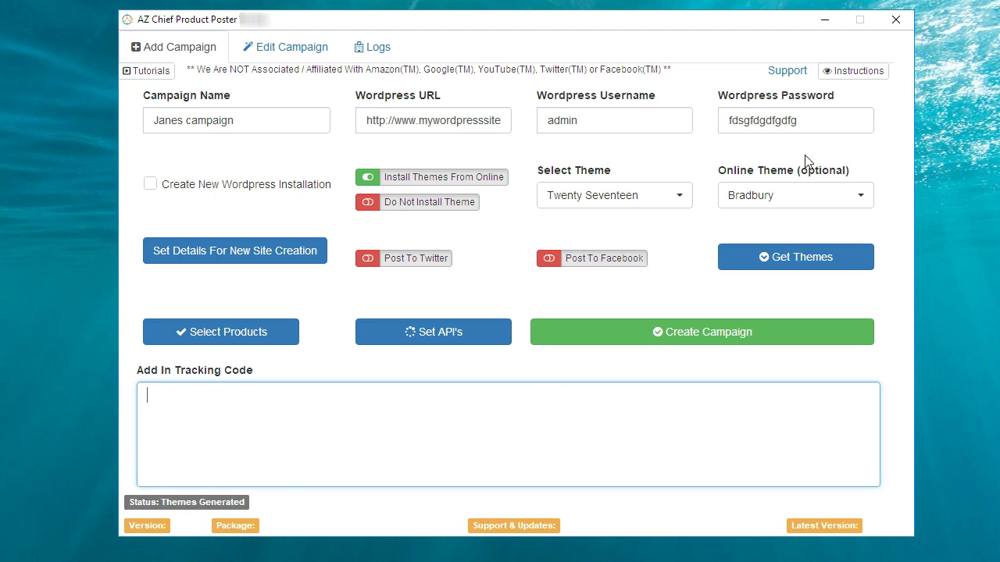
# Step: Browse and search the online themes, keeping Bradbury selected
pyautogui.click(861, 202)
pyautogui.moveTo(865, 332); pyautogui.dragTo(857, 253)
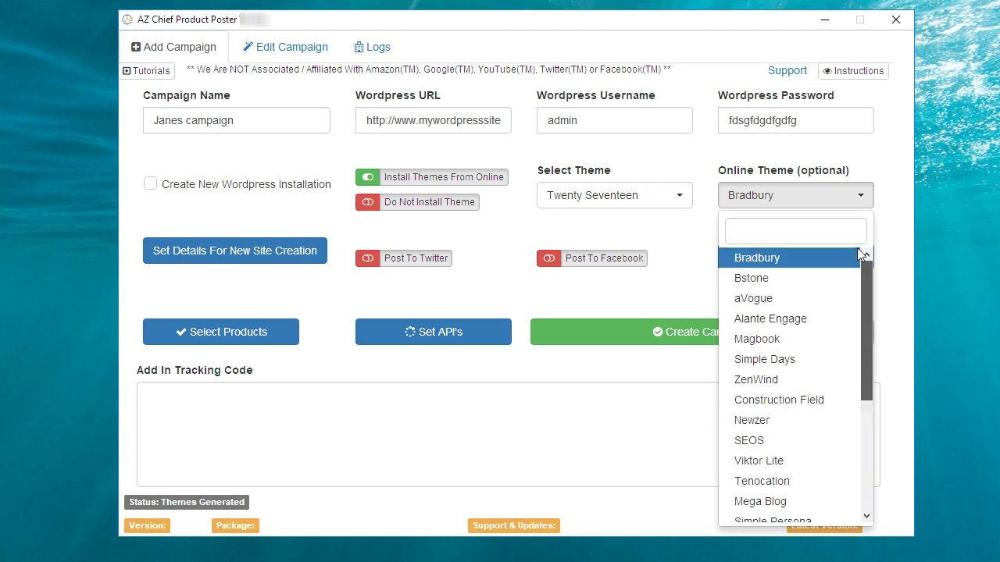
pyautogui.click(756, 233)
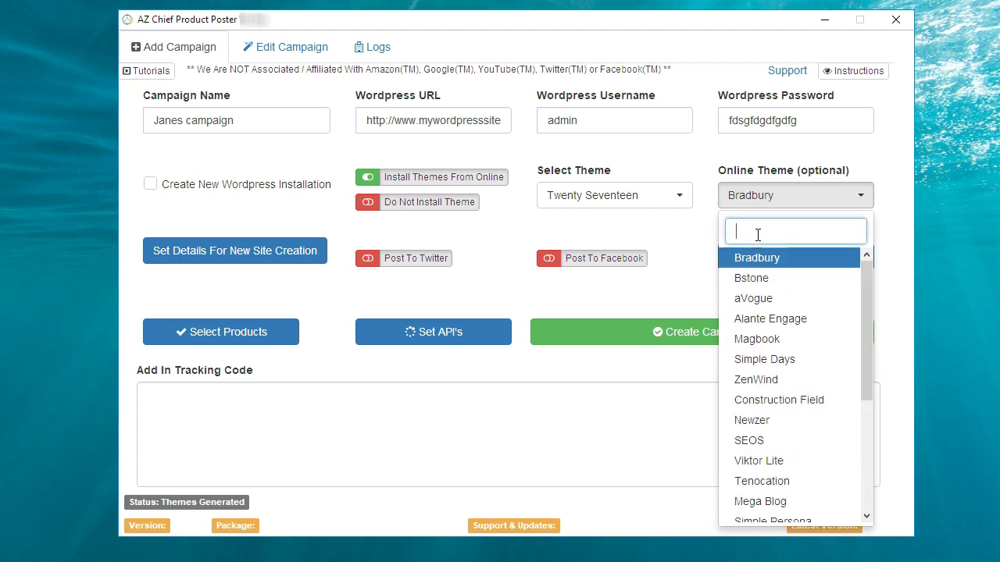
pyautogui.write('seo')
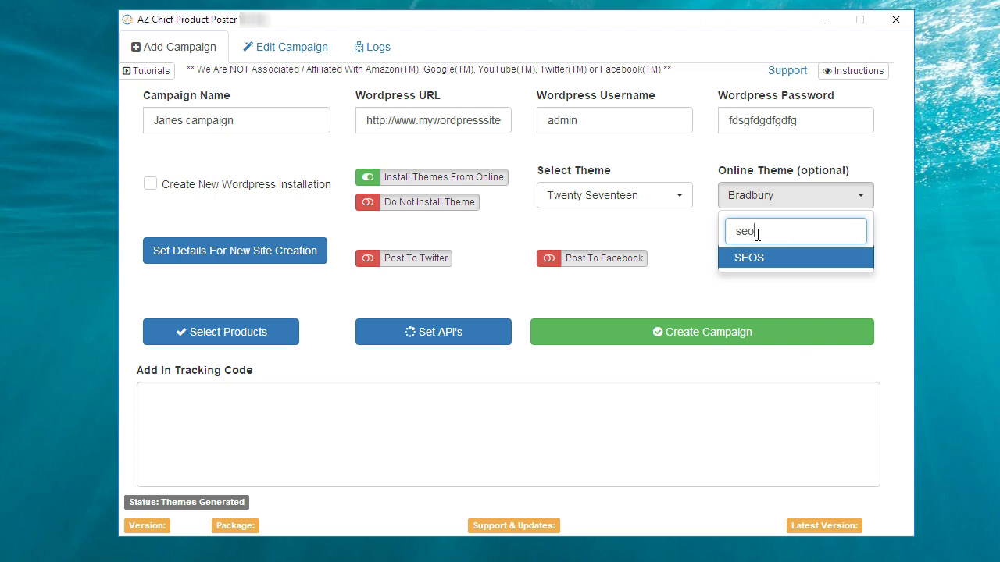
pyautogui.press('BackSpace')
pyautogui.press('BackSpace')
pyautogui.press('BackSpace')
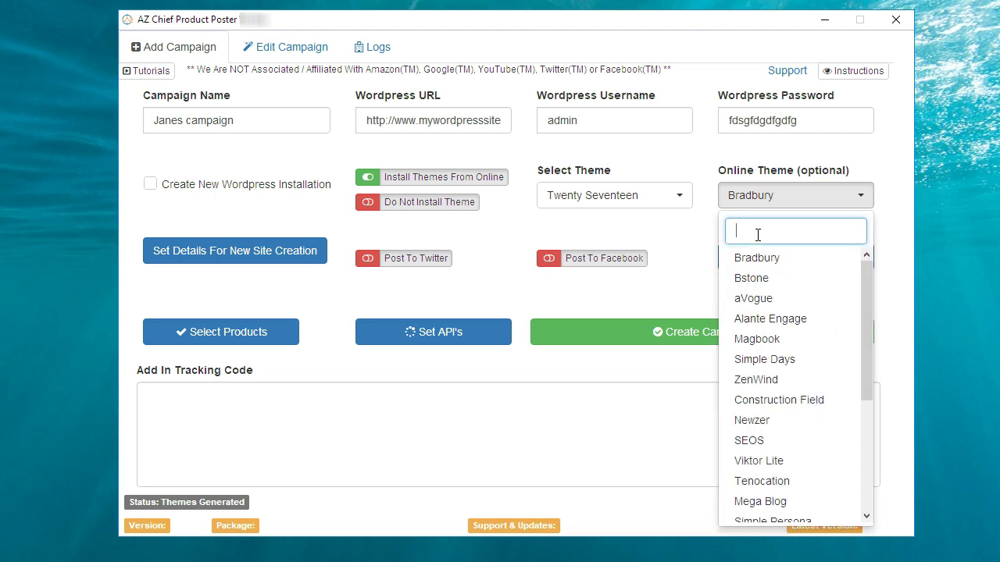
pyautogui.click(674, 254)
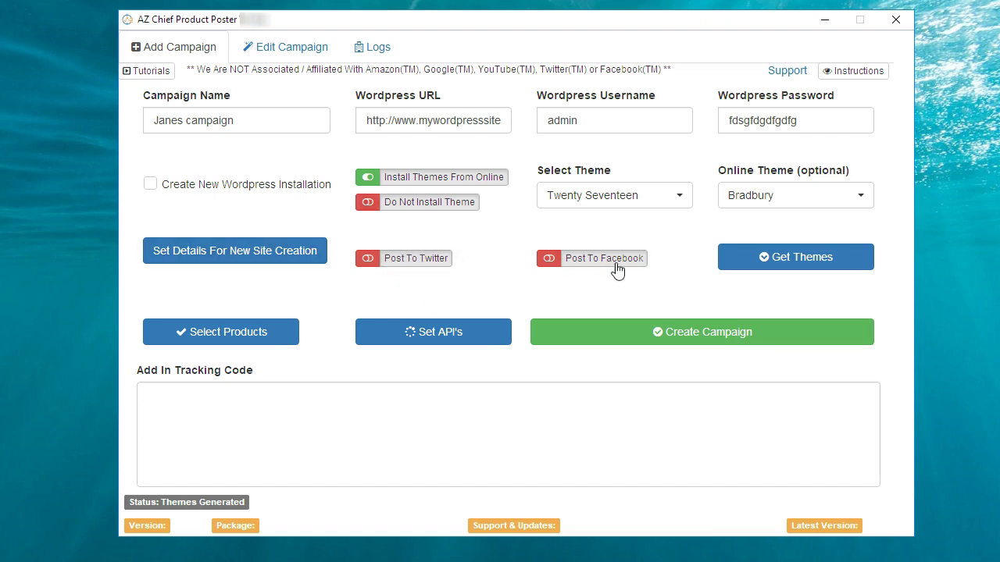
# Step: Try Facebook and Twitter posting, leaving both switched off
pyautogui.click(575, 264)
pyautogui.click(371, 264)
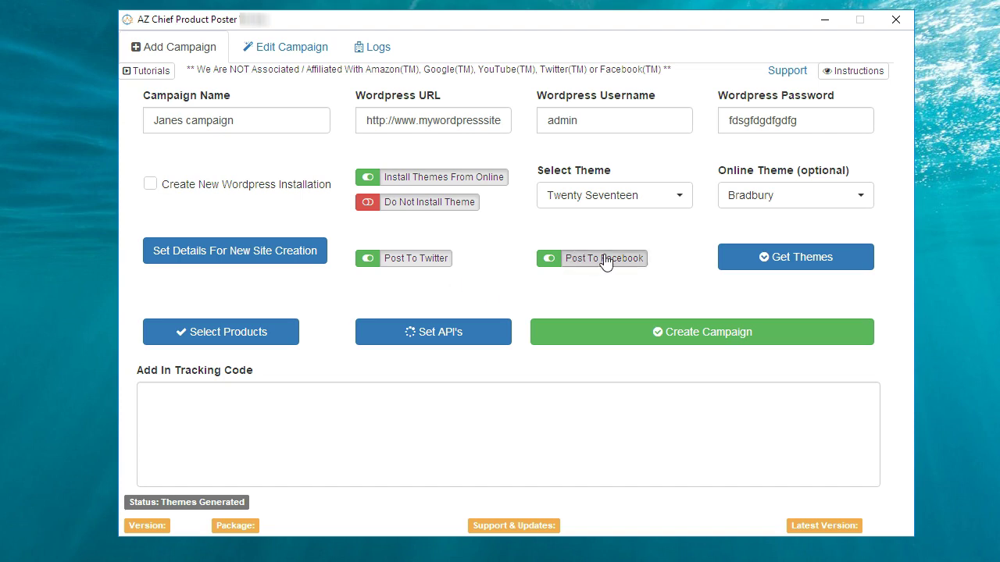
pyautogui.click(363, 264)
pyautogui.click(551, 265)
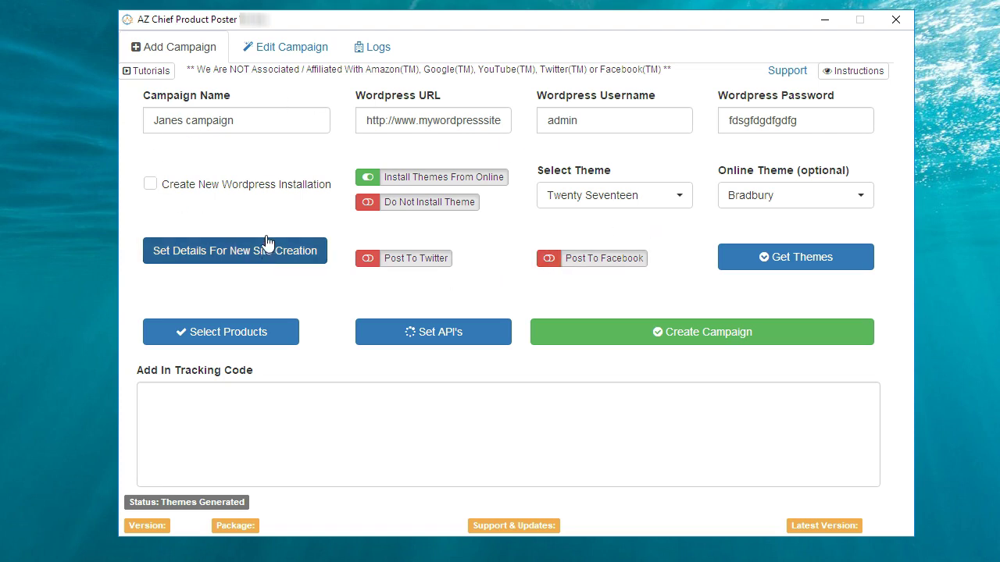
# Step: Enable Create New WordPress Installation and open the site details, leaving business logo off
pyautogui.click(151, 186)
pyautogui.click(255, 261)
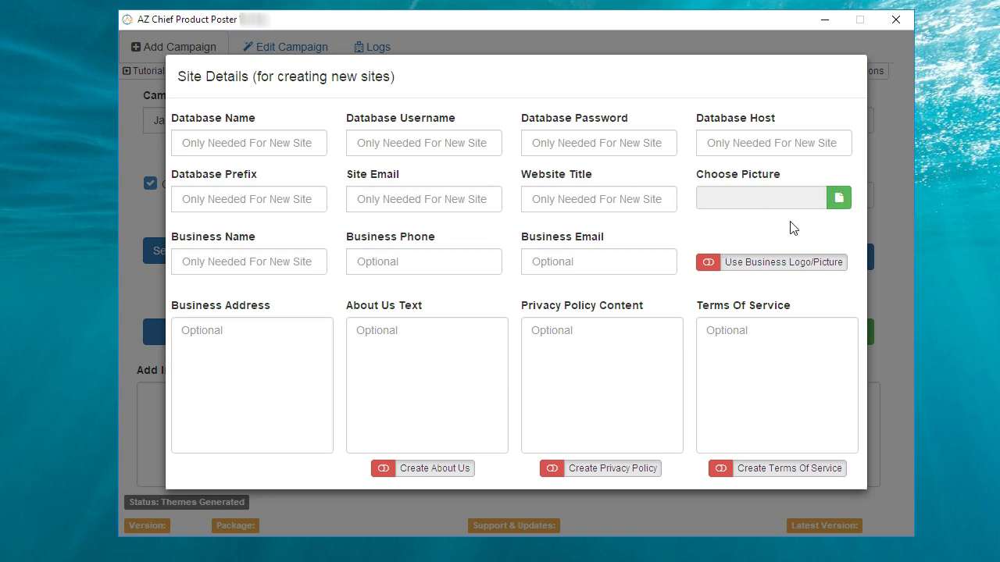
pyautogui.click(707, 266)
pyautogui.click(708, 262)
# Step: Try About Us and privacy policy page generation, leaving both off
pyautogui.click(383, 471)
pyautogui.click(408, 471)
pyautogui.click(552, 471)
pyautogui.click(548, 472)
pyautogui.click(550, 471)
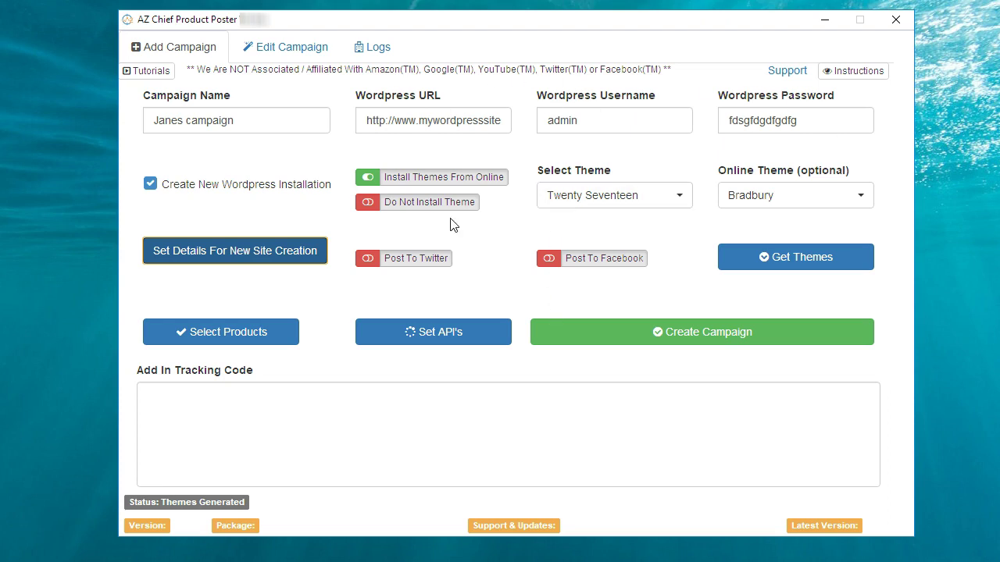
# Step: Switch from online theme install to Do Not Install Theme and uncheck new WordPress installation
pyautogui.click(367, 177)
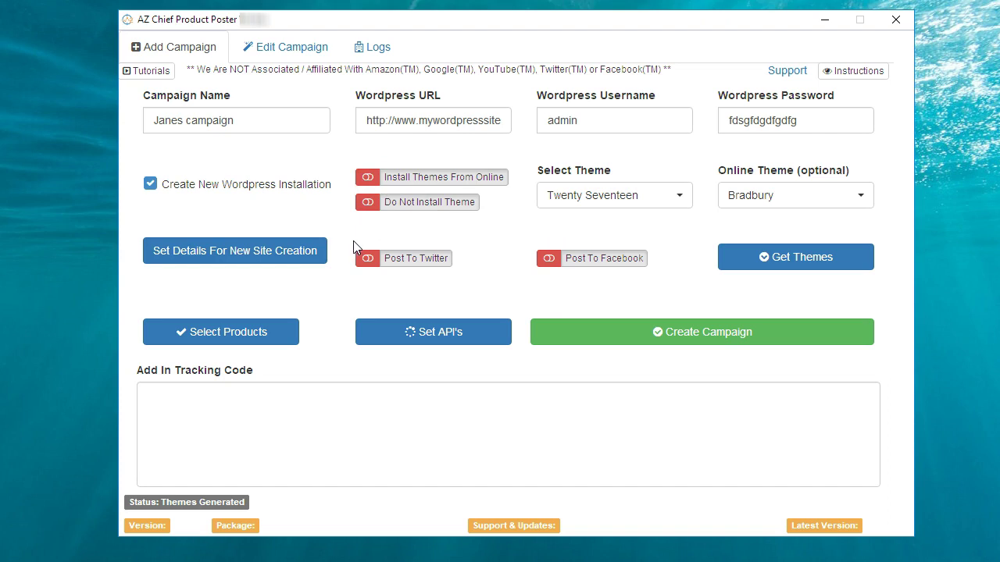
pyautogui.click(368, 202)
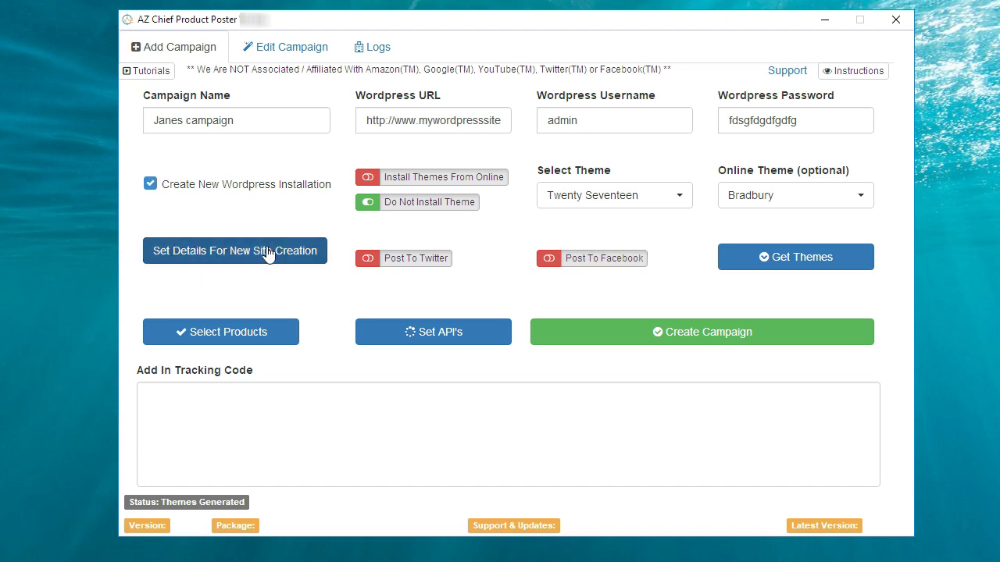
pyautogui.click(151, 185)
pyautogui.click(438, 342)
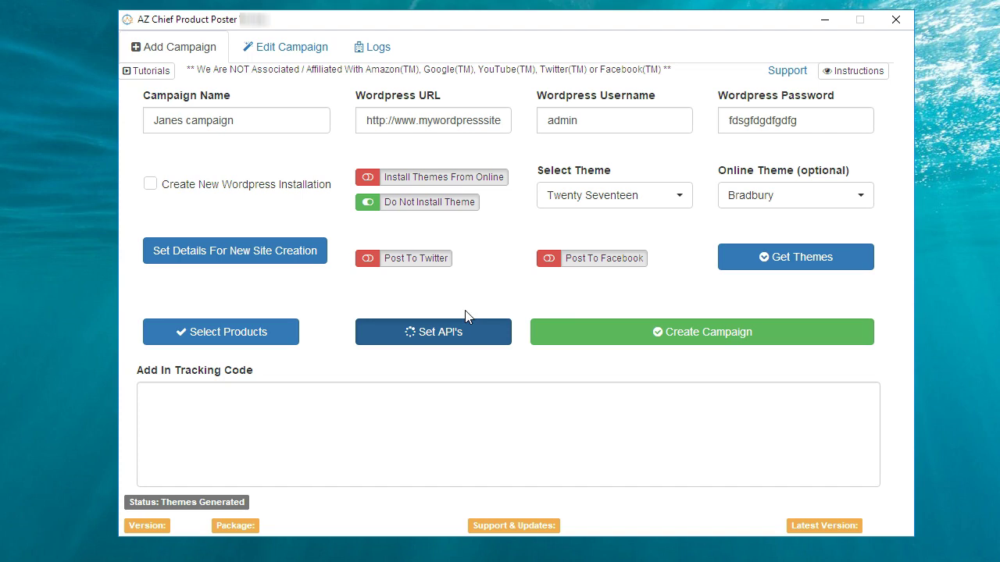
pyautogui.click(426, 337)
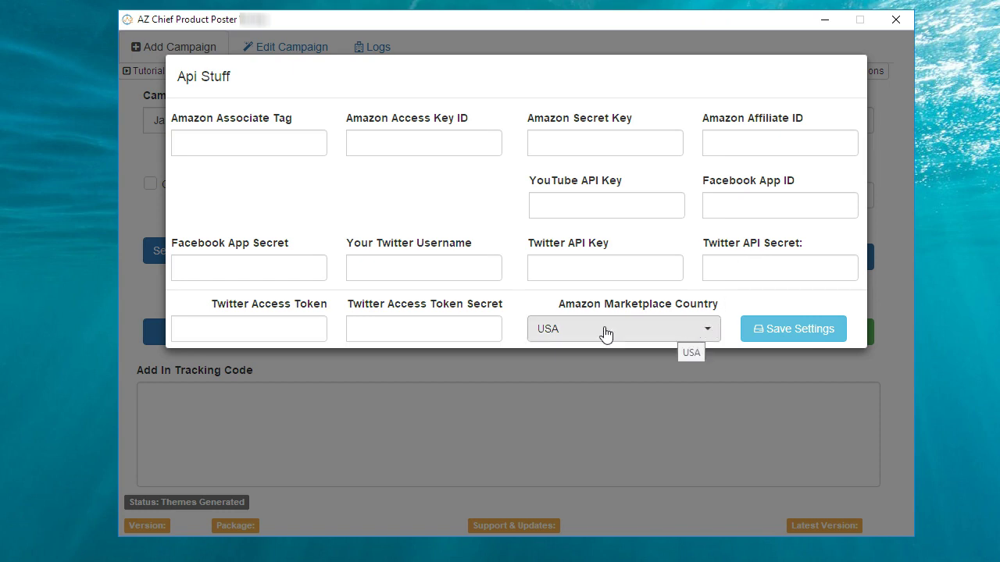
pyautogui.click(708, 331)
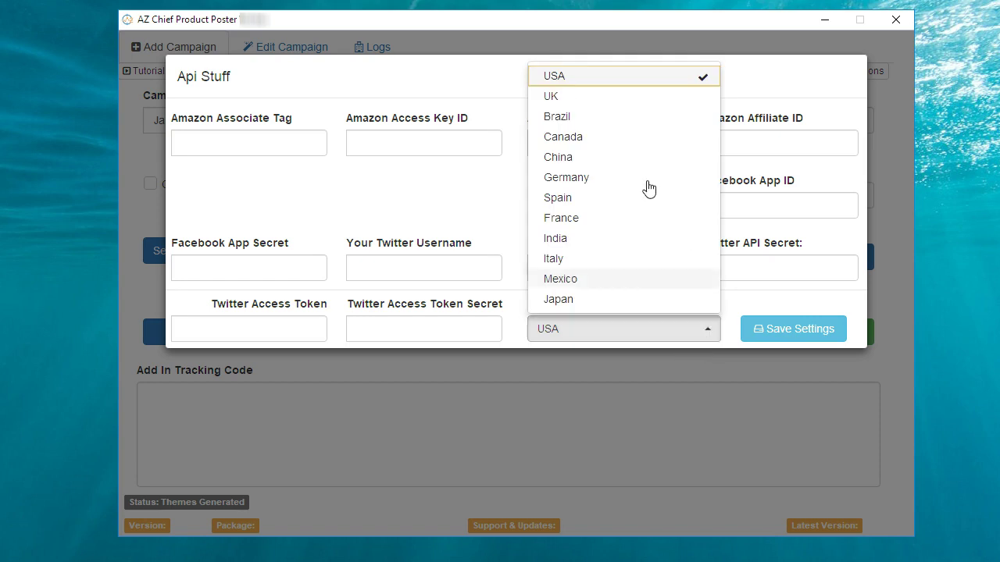
pyautogui.click(447, 207)
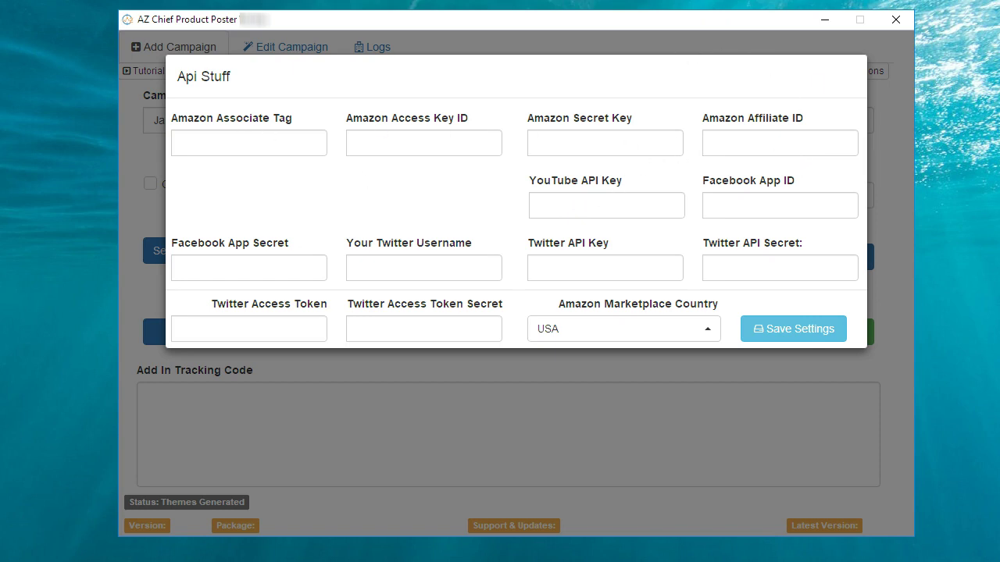
pyautogui.click(592, 438)
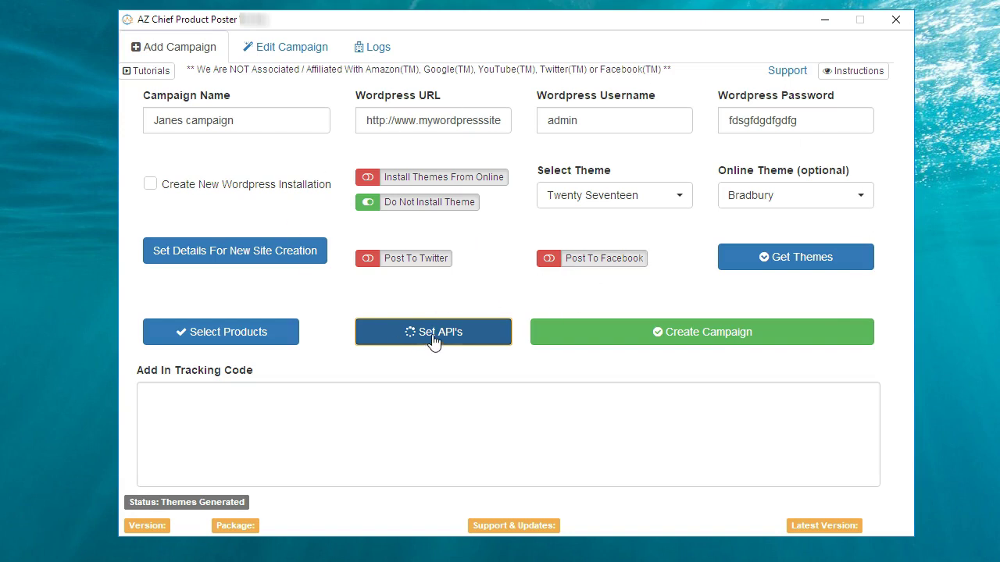
# Step: Set 4 ASINs per session, keep Once a Day, and paste ten ASINs into the product list
pyautogui.click(215, 342)
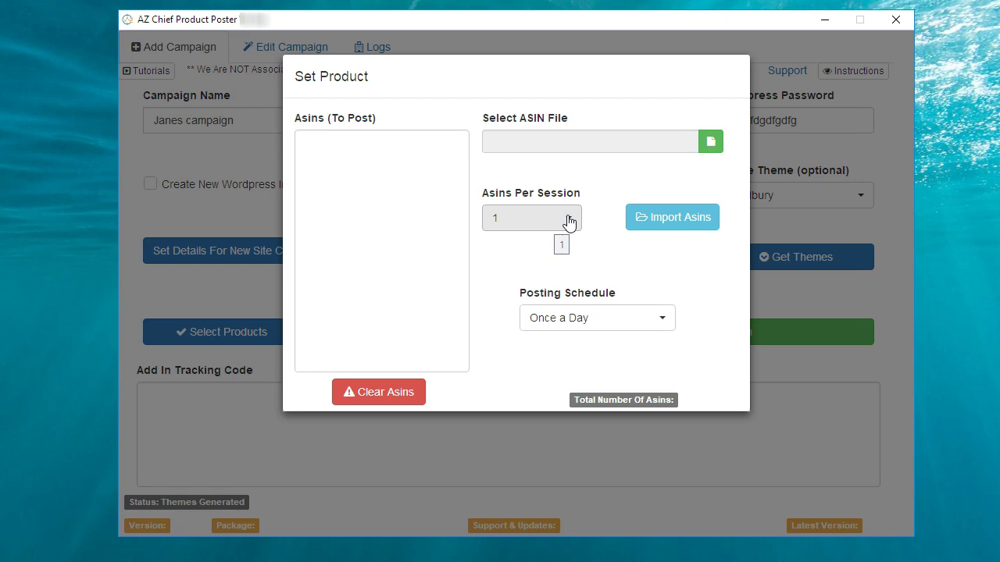
pyautogui.click(570, 219)
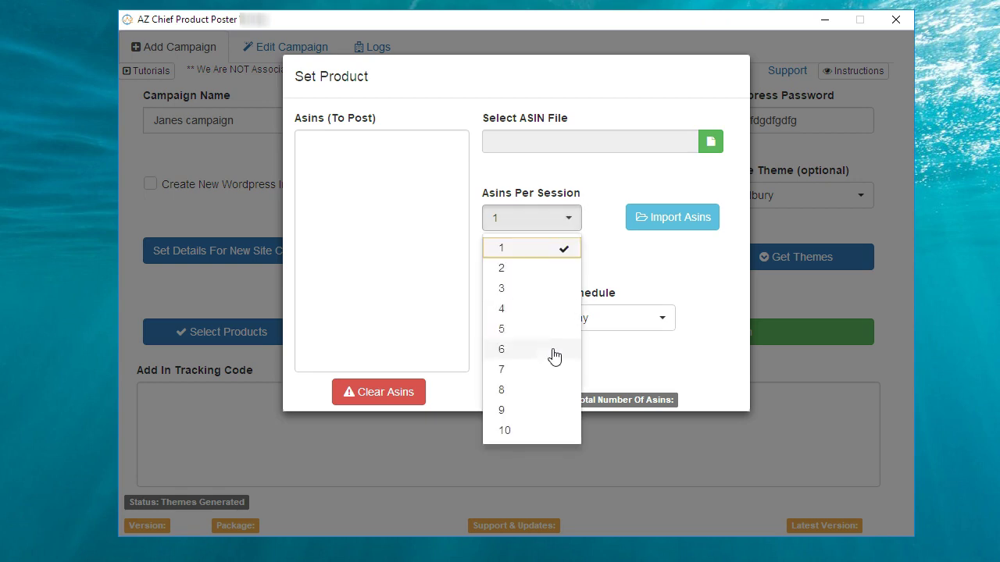
pyautogui.click(520, 314)
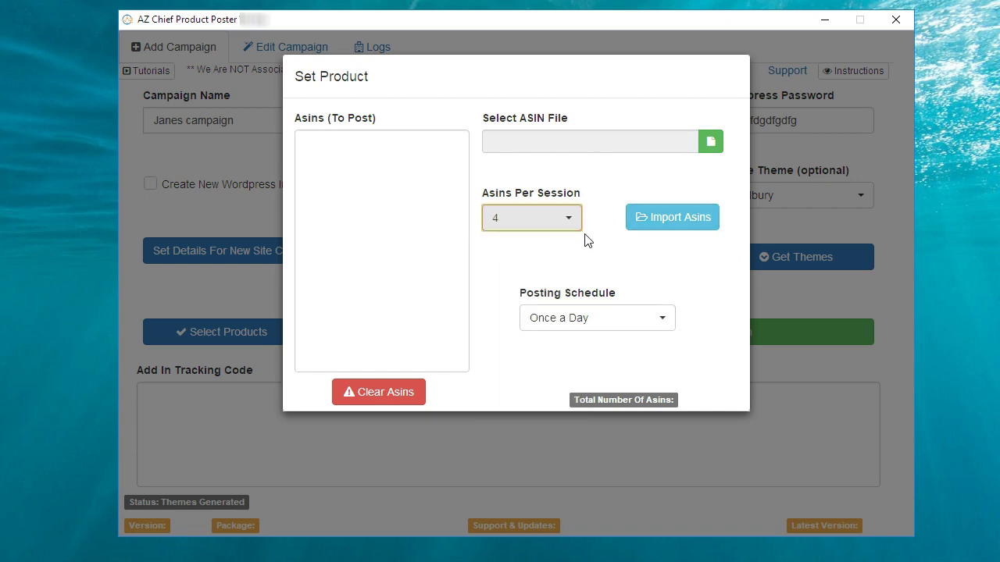
pyautogui.click(656, 320)
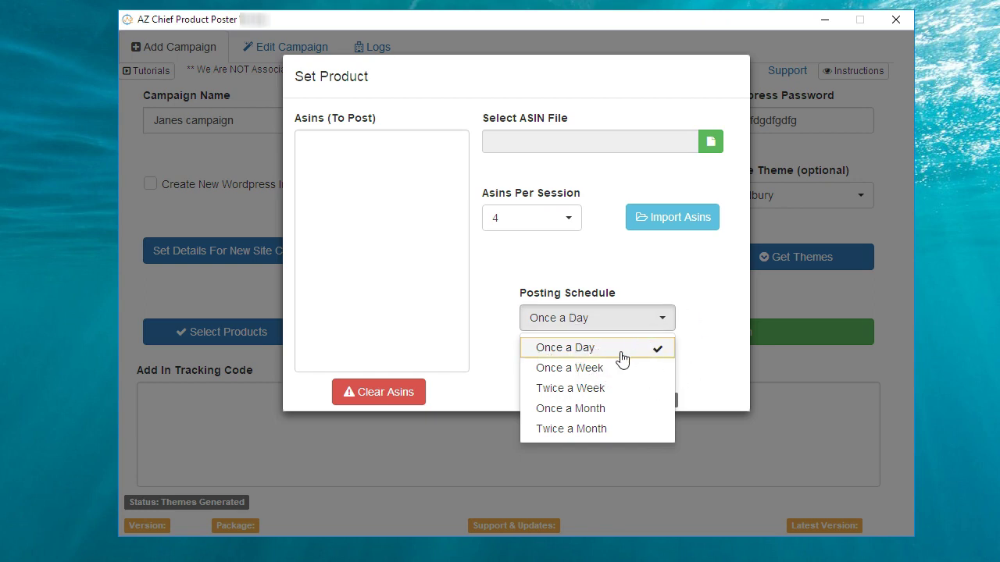
pyautogui.click(395, 165)
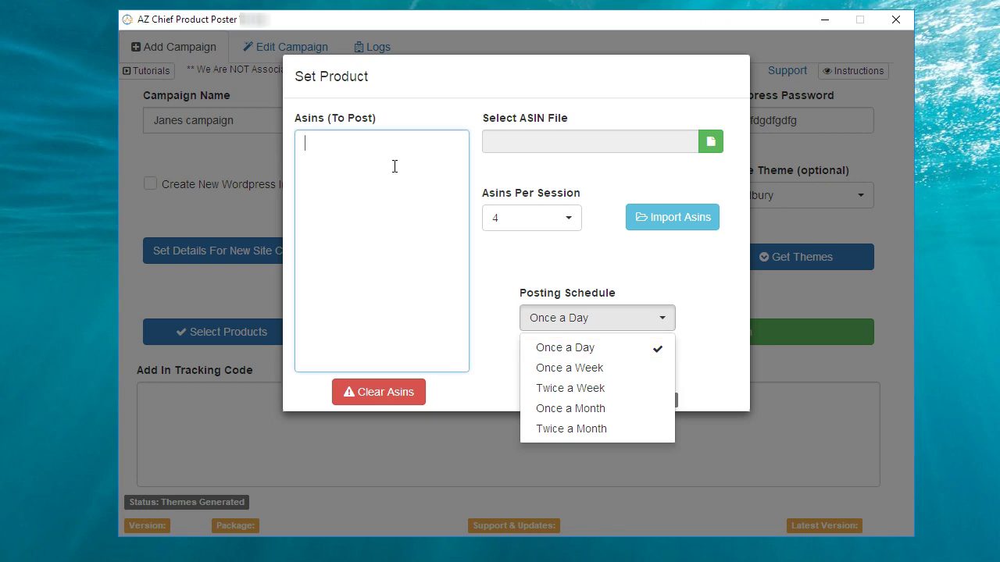
pyautogui.click(373, 221)
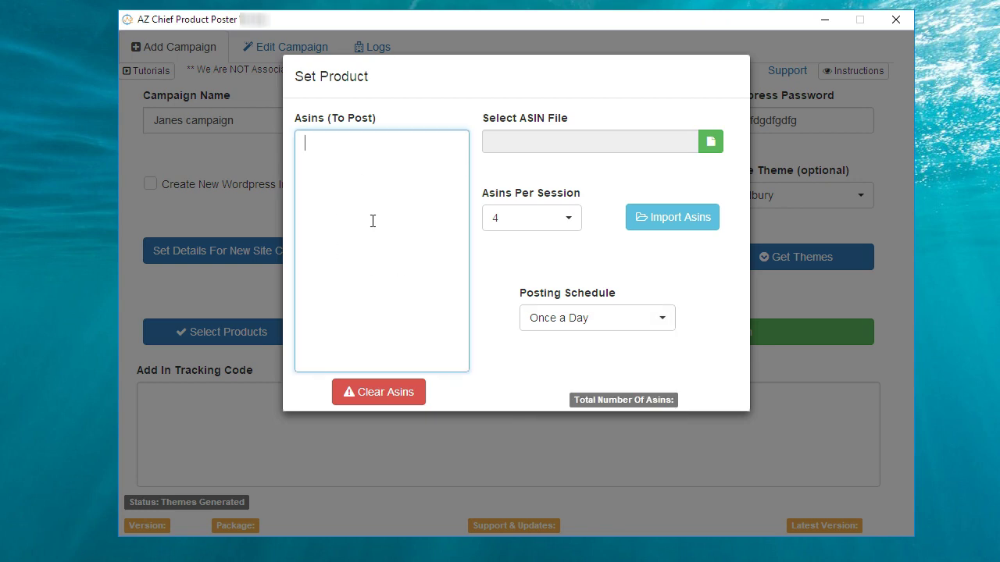
pyautogui.write('B073R726WJ B0037V0Q62 B002APDYV0 B06XG9F3TD B01BSKD5DE B077935QMS B01JKAQNWE B01IKOZN40 B014AHOTR8 B00EWLNMGC')
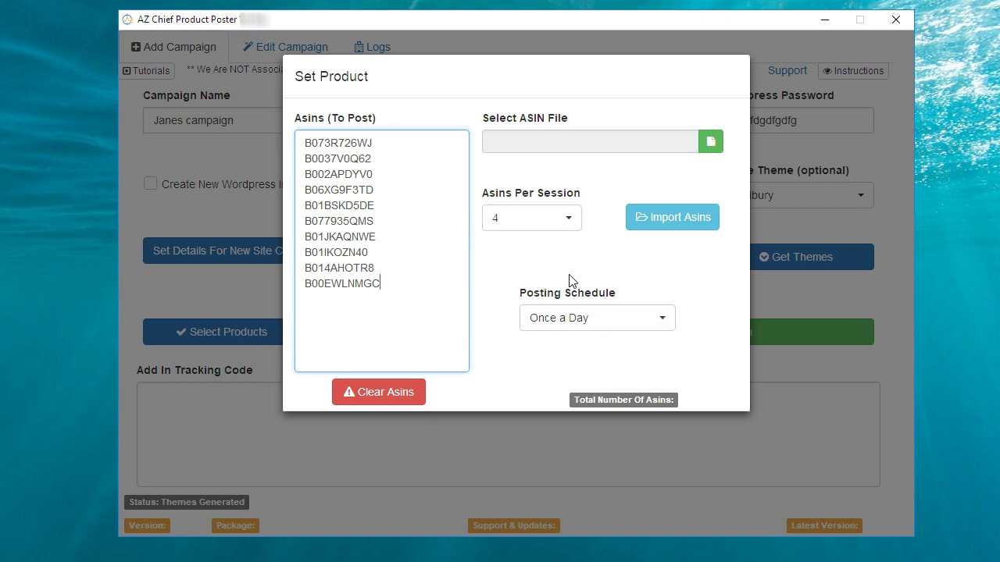
pyautogui.click(720, 83)
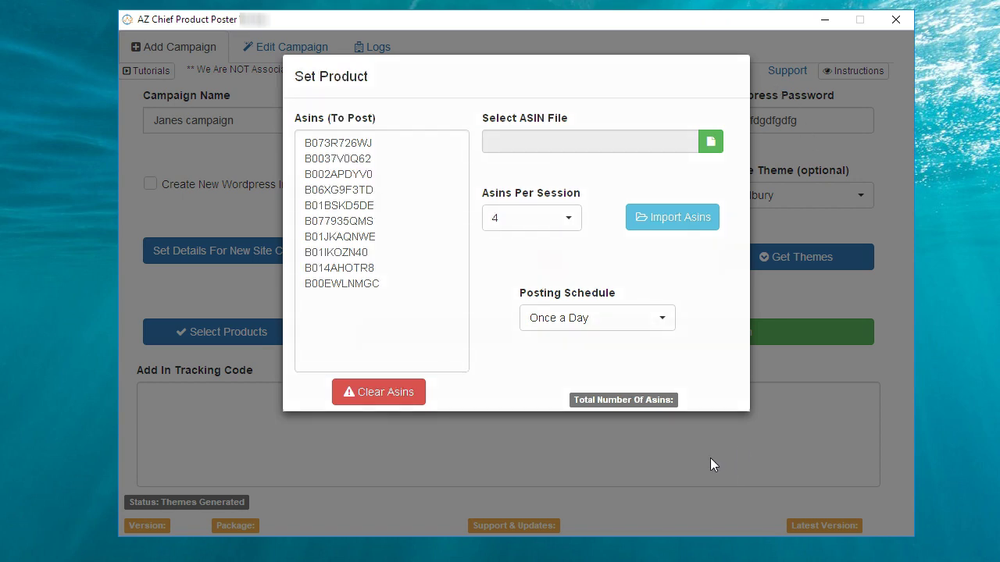
pyautogui.click(711, 458)
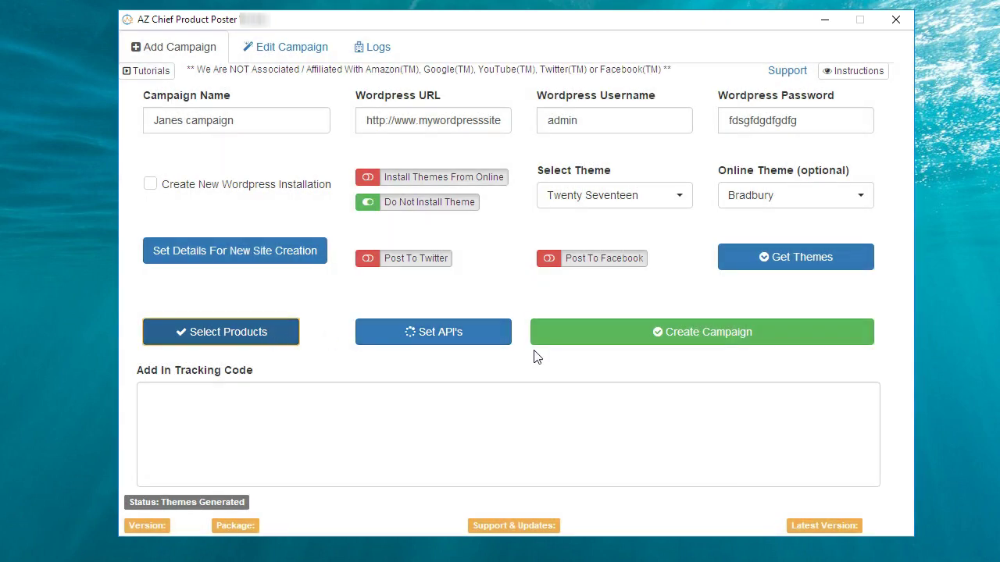
# Step: After the Associate Tag warning, enter the Amazon associate tag, access key, secret key and affiliate ID
pyautogui.click(689, 332)
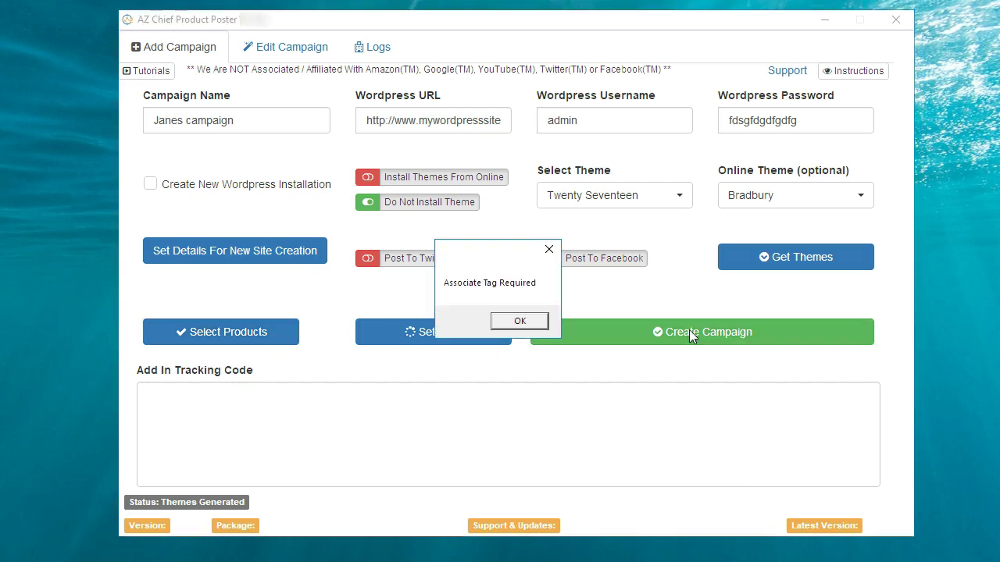
pyautogui.click(520, 323)
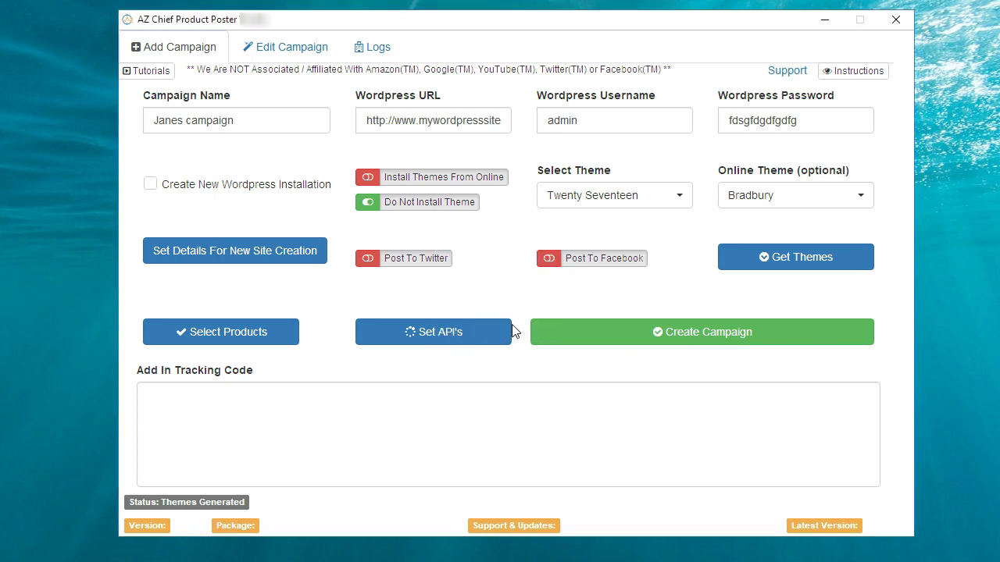
pyautogui.click(456, 333)
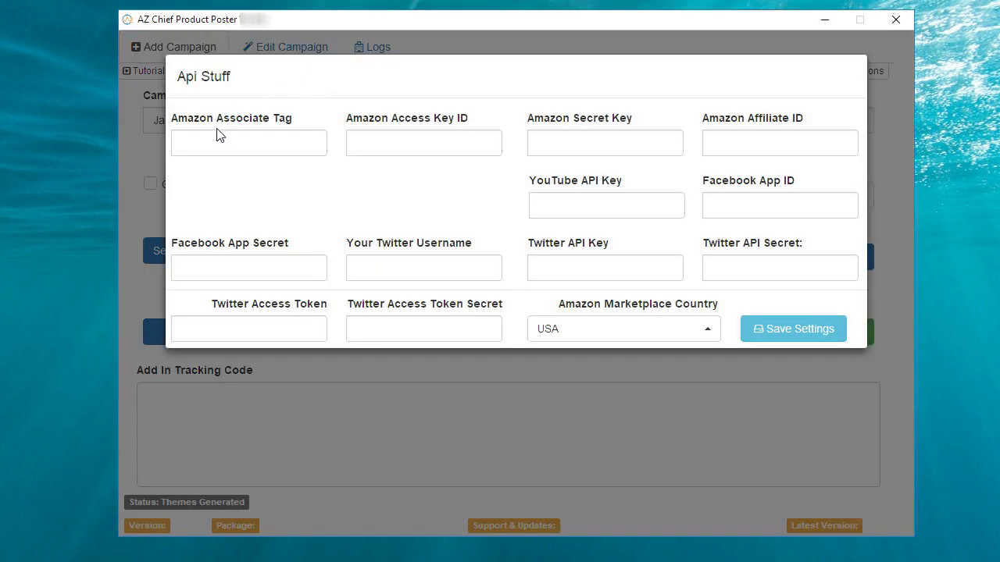
pyautogui.click(221, 142)
pyautogui.write('•••••••••')
pyautogui.click(406, 141)
pyautogui.write('••••••••••••••••')
pyautogui.click(570, 143)
pyautogui.write('•••••••••')
pyautogui.click(745, 143)
pyautogui.write('••••••')
# Step: Clear the stray Facebook app ID, enter the YouTube API key, and save the API settings
pyautogui.click(750, 203)
pyautogui.write('56')
pyautogui.moveTo(756, 207); pyautogui.dragTo(664, 208)
pyautogui.press('BackSpace')
pyautogui.click(563, 209)
pyautogui.write('•••••••••••••')
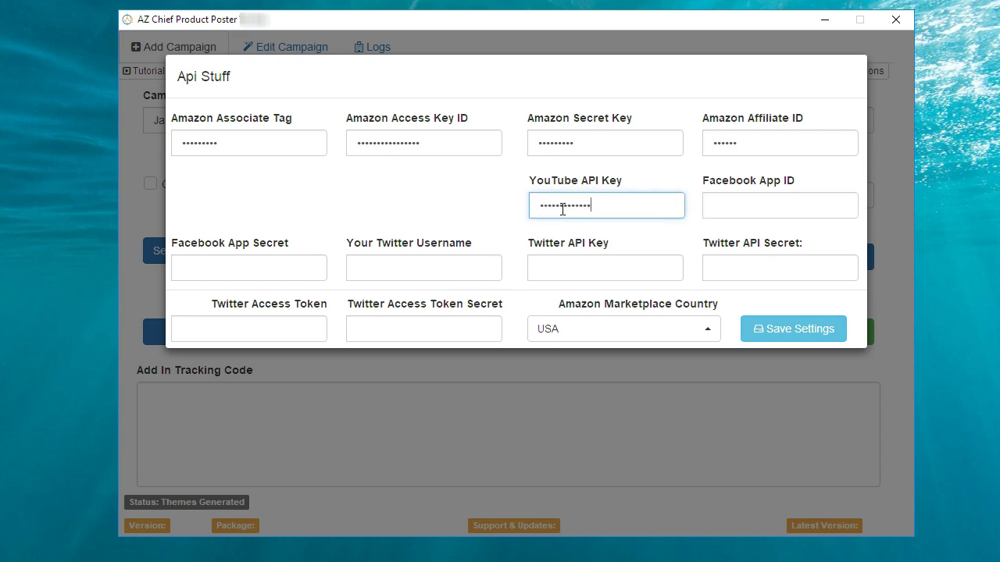
pyautogui.click(812, 335)
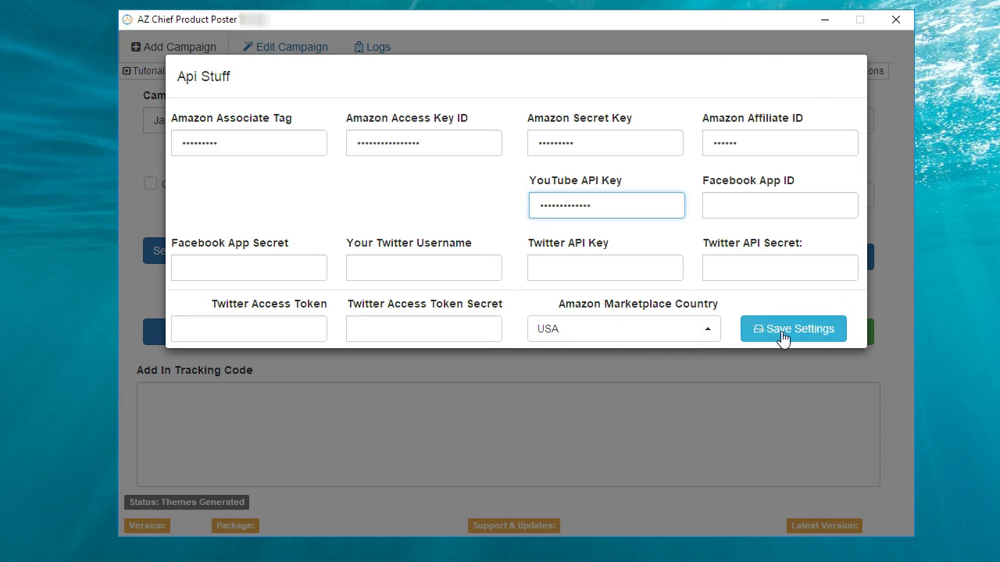
pyautogui.click(367, 36)
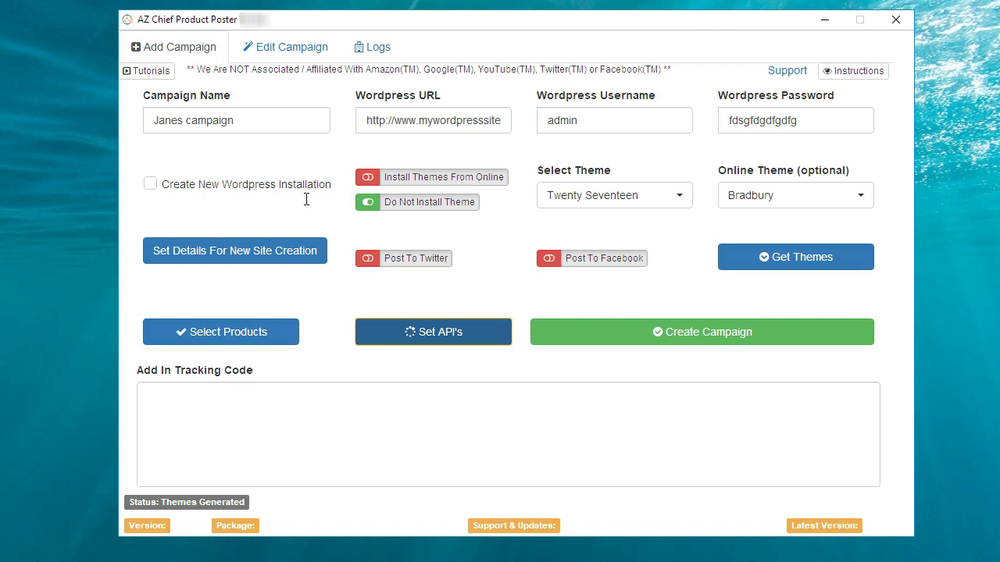
# Step: Create the campaign and check the log for the new-campaign-created entry
pyautogui.click(663, 334)
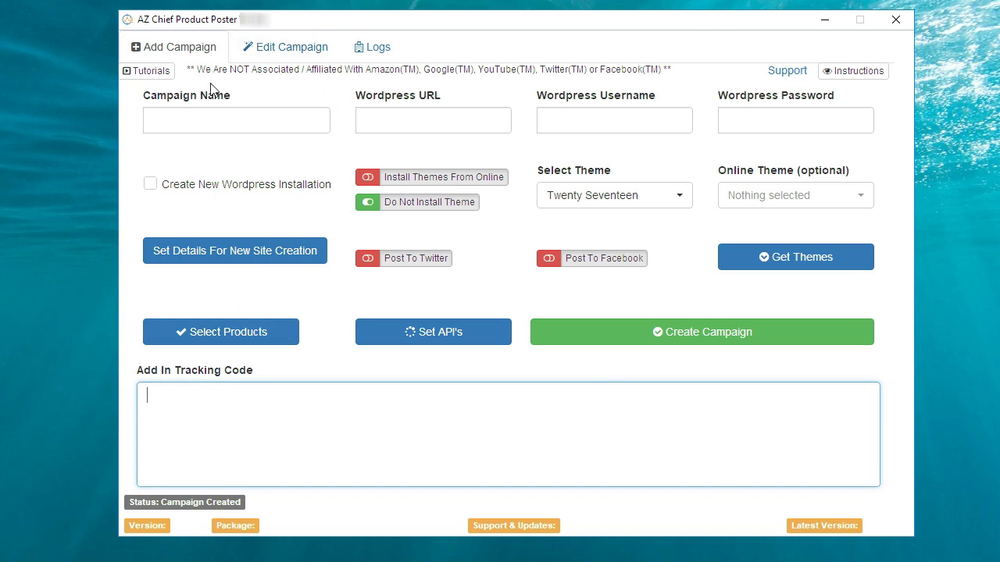
pyautogui.click(389, 52)
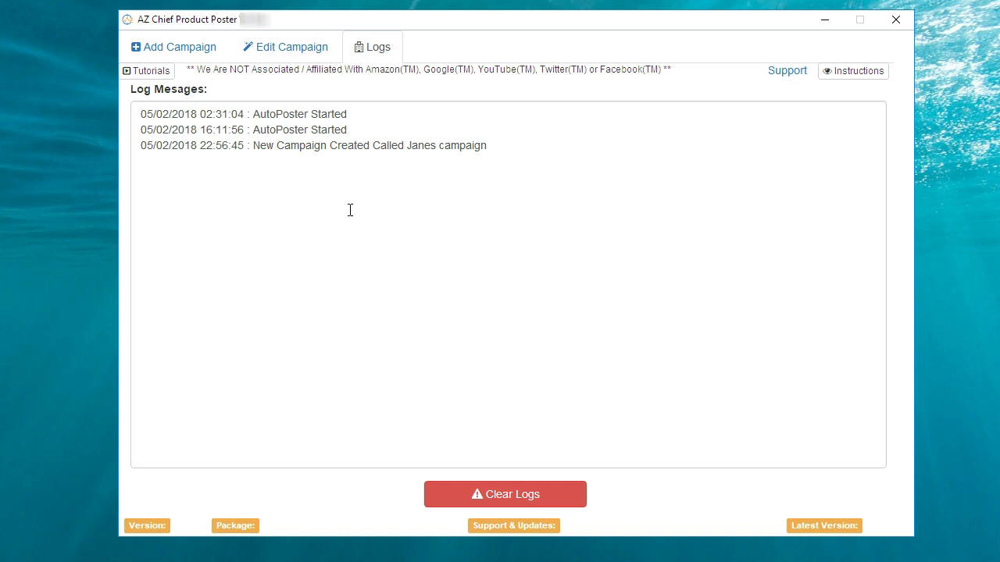
# Step: Switch from the Logs view to the Edit Campaign tab
pyautogui.click(294, 57)
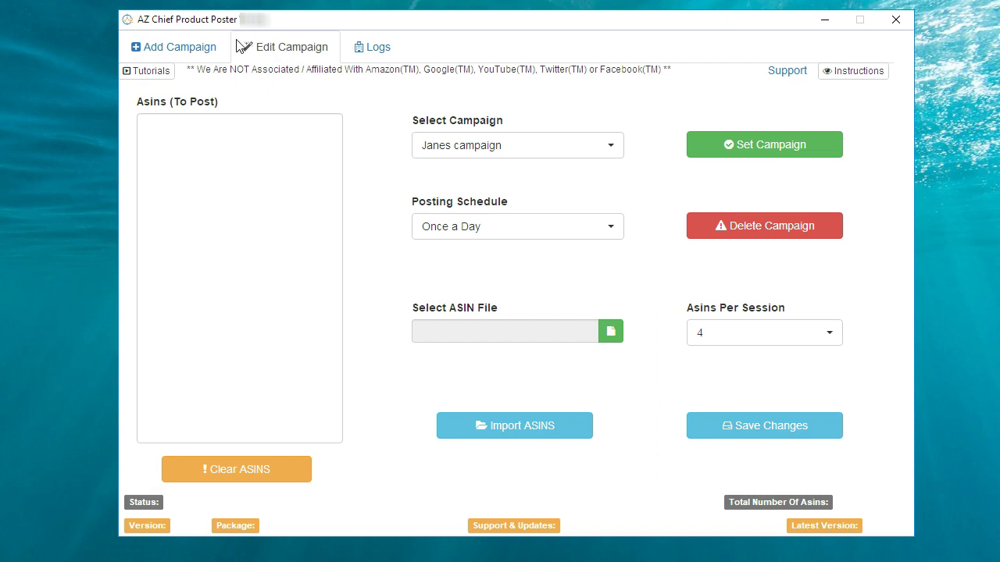
# Step: Load the saved campaign and set it to Twice a Week with 8 ASINs per session
pyautogui.click(597, 153)
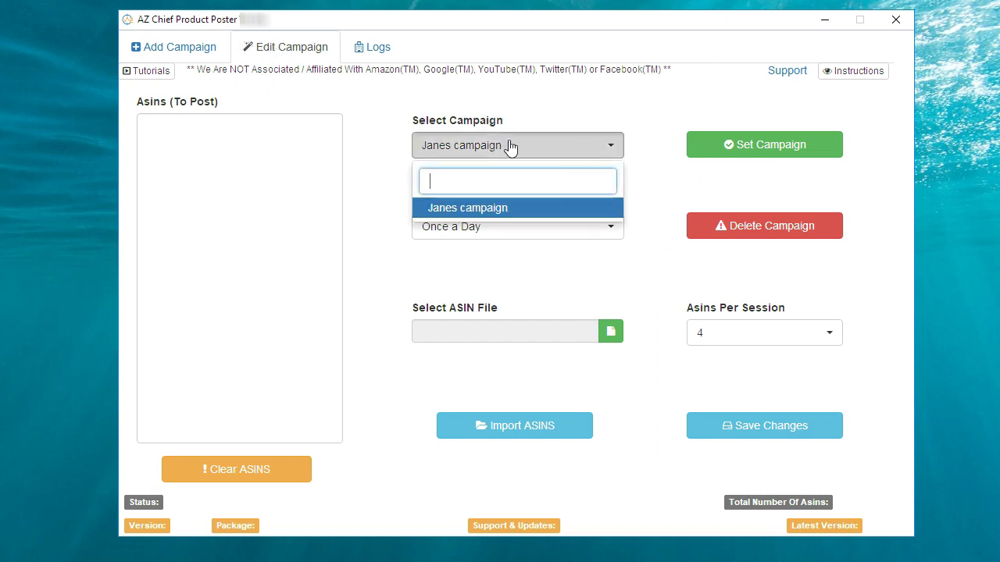
pyautogui.click(471, 209)
pyautogui.click(383, 197)
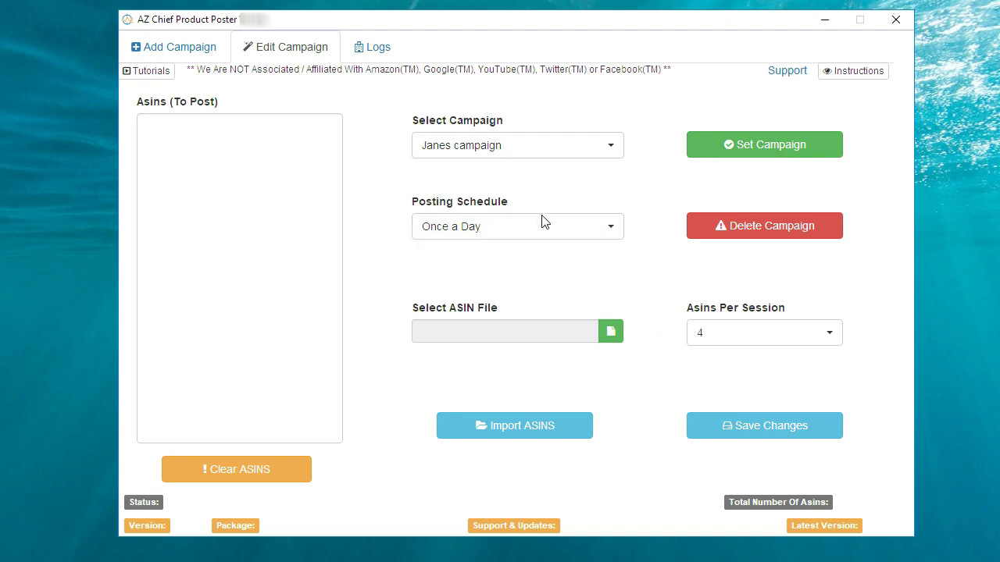
pyautogui.click(609, 235)
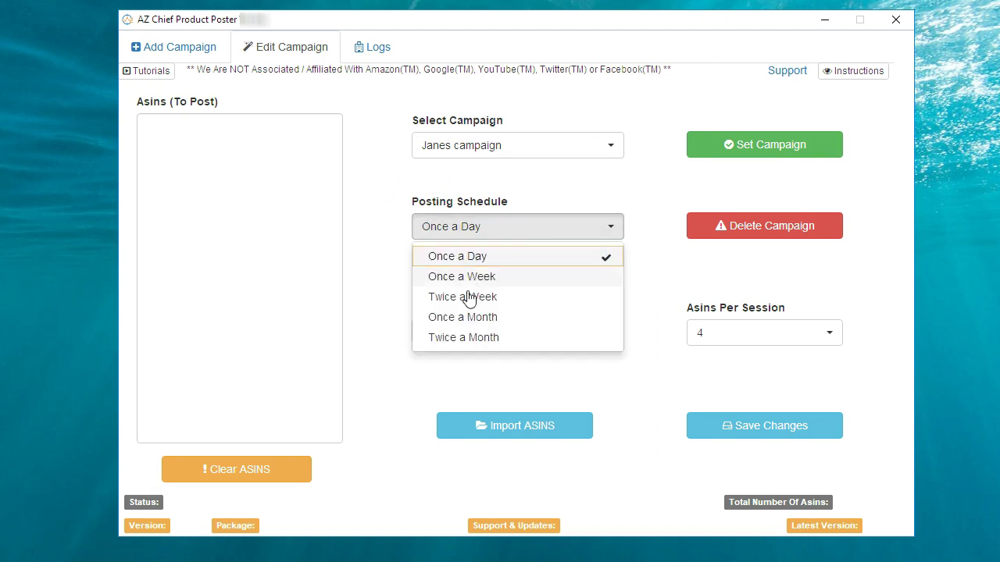
pyautogui.click(473, 295)
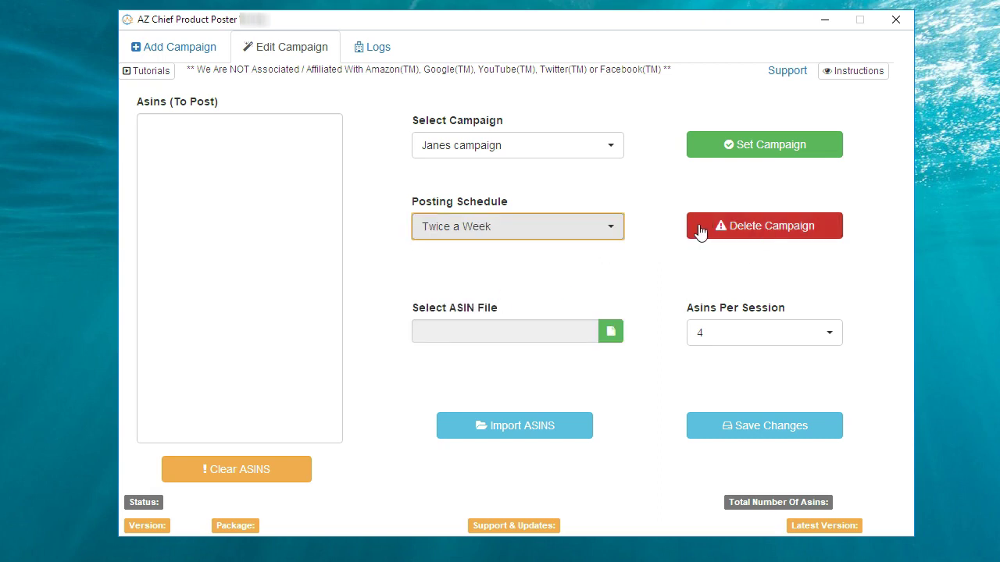
pyautogui.click(657, 215)
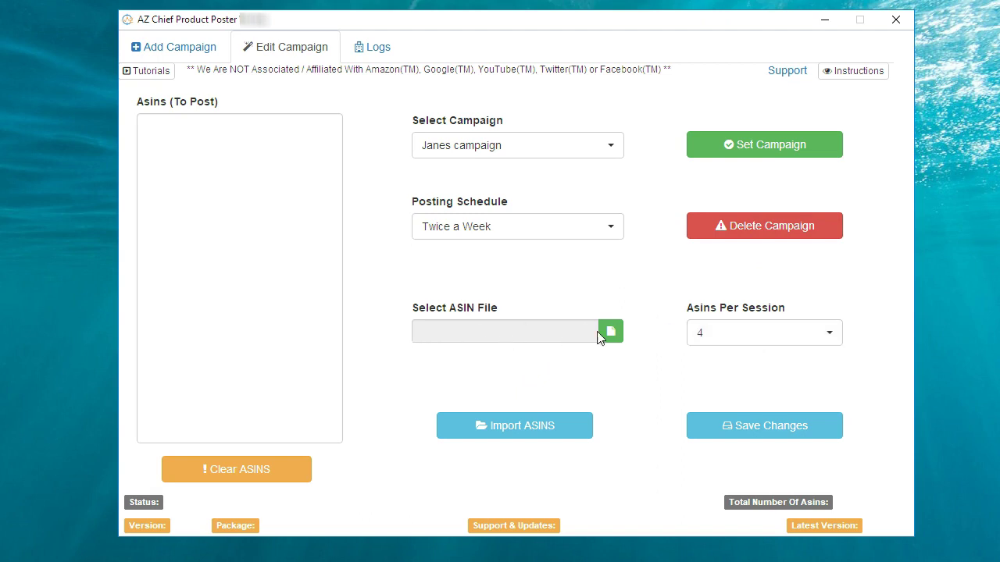
pyautogui.click(823, 341)
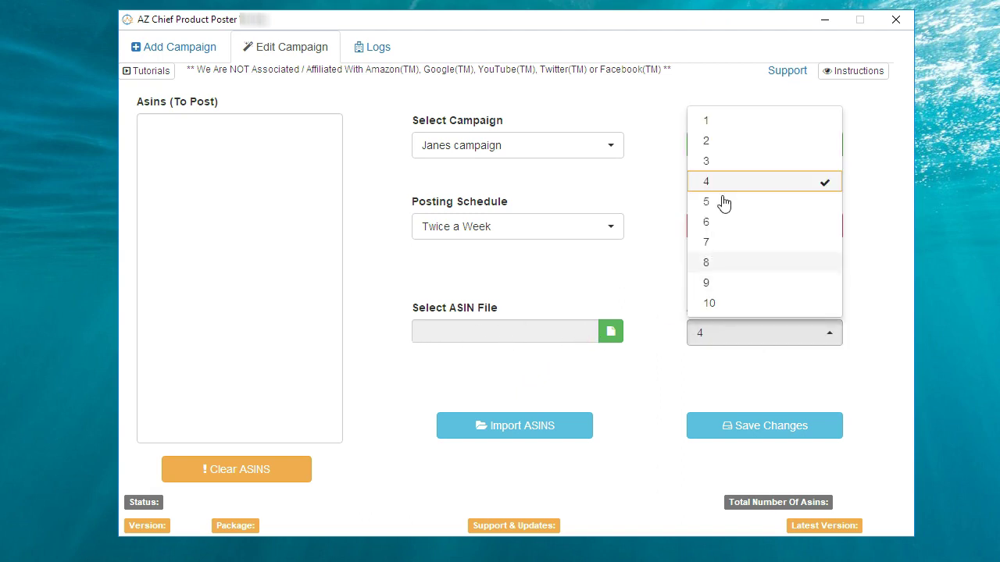
pyautogui.click(708, 261)
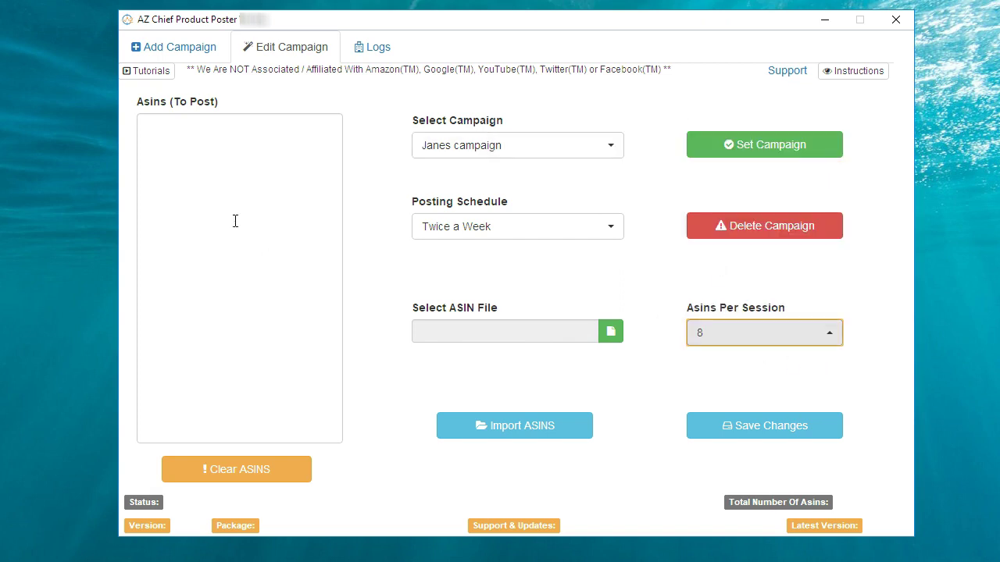
# Step: Paste ten ASINs into the list, then clear the ASIN list to empty
pyautogui.click(201, 175)
pyautogui.rightClick(201, 175)
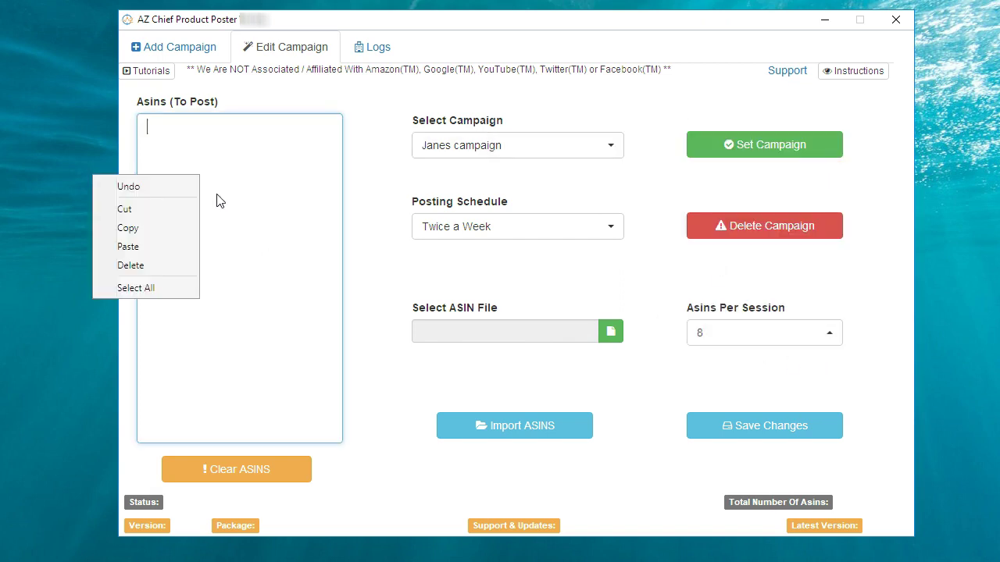
pyautogui.click(151, 250)
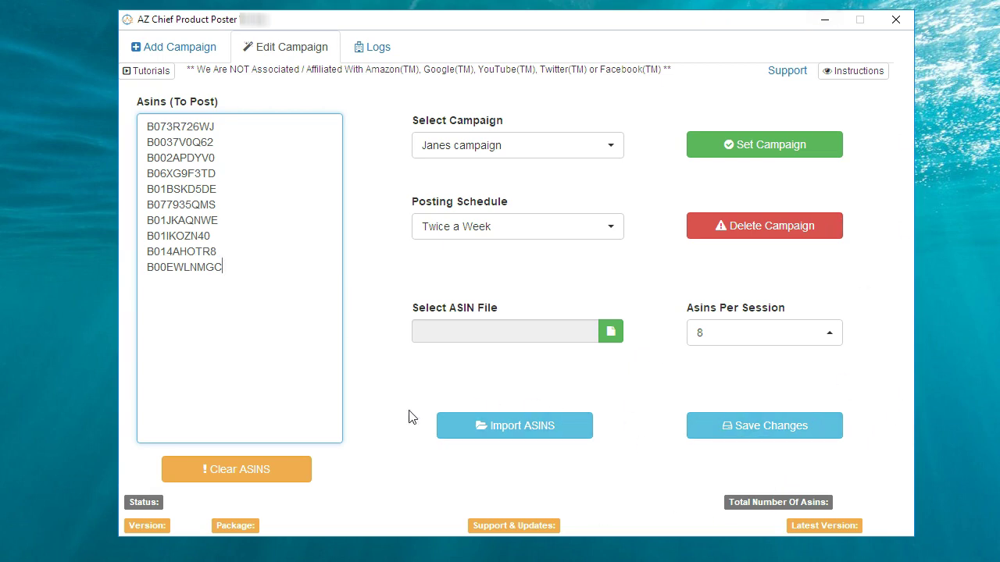
pyautogui.click(216, 473)
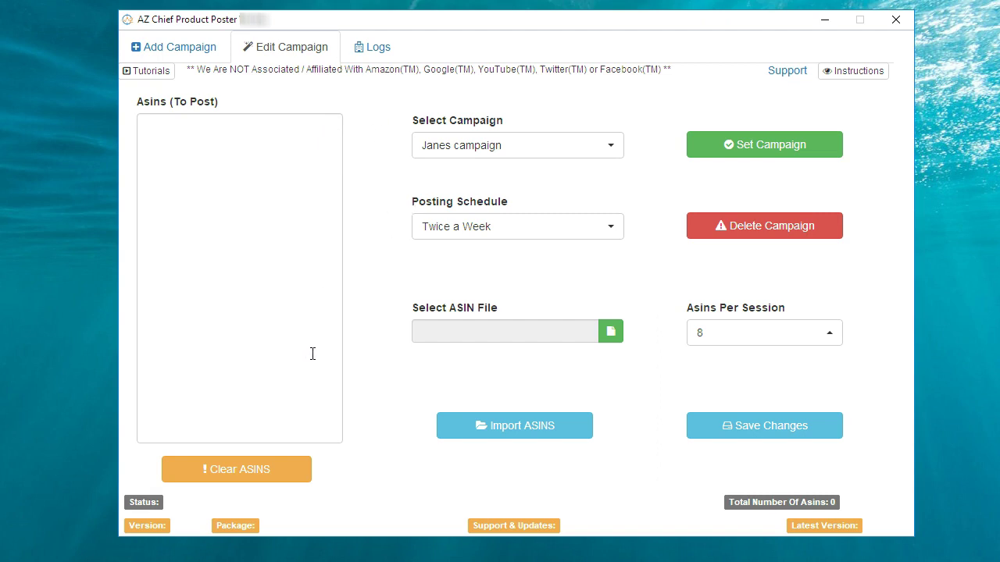
# Step: Return to the Add Campaign form and scroll through the published Swiffer Sweep and Vac post
pyautogui.click(188, 54)
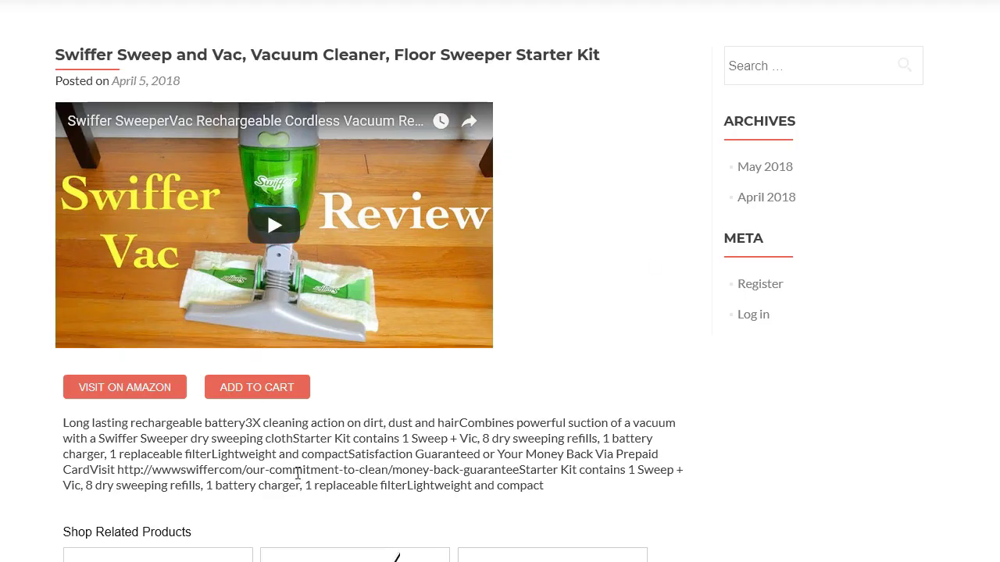
pyautogui.scroll(-3, 929, 471)
pyautogui.scroll(3, 929, 471)
pyautogui.scroll(-2, 796, 450)
pyautogui.scroll(-2, 795, 456)
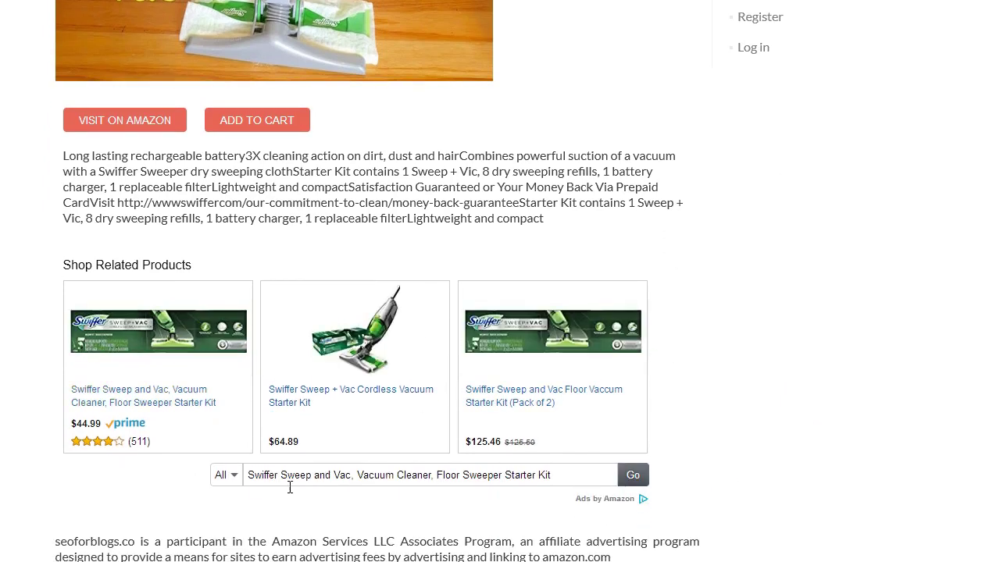
pyautogui.scroll(-3, 325, 341)
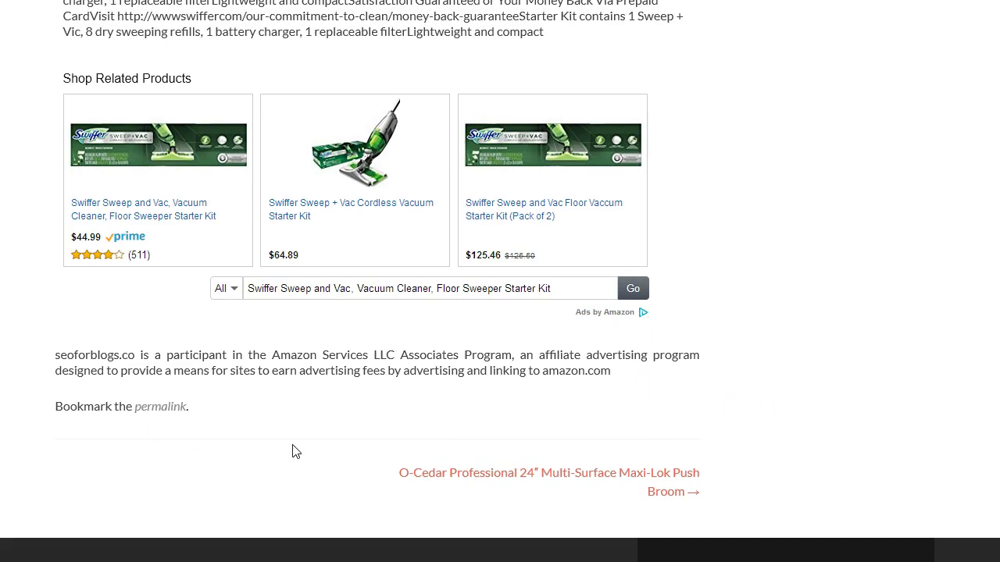
pyautogui.scroll(2, 390, 454)
pyautogui.scroll(5, 564, 459)
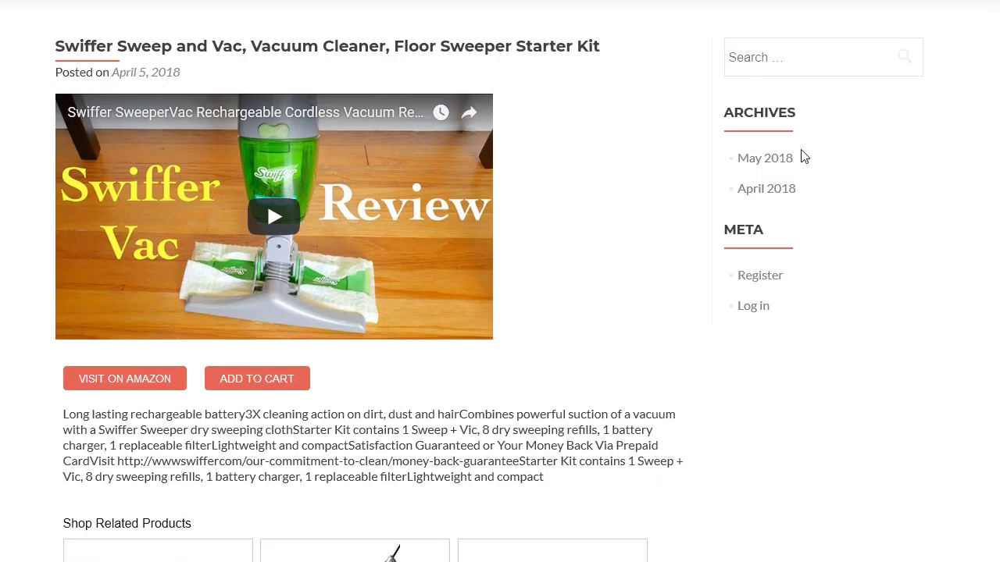
pyautogui.scroll(-5, 635, 426)
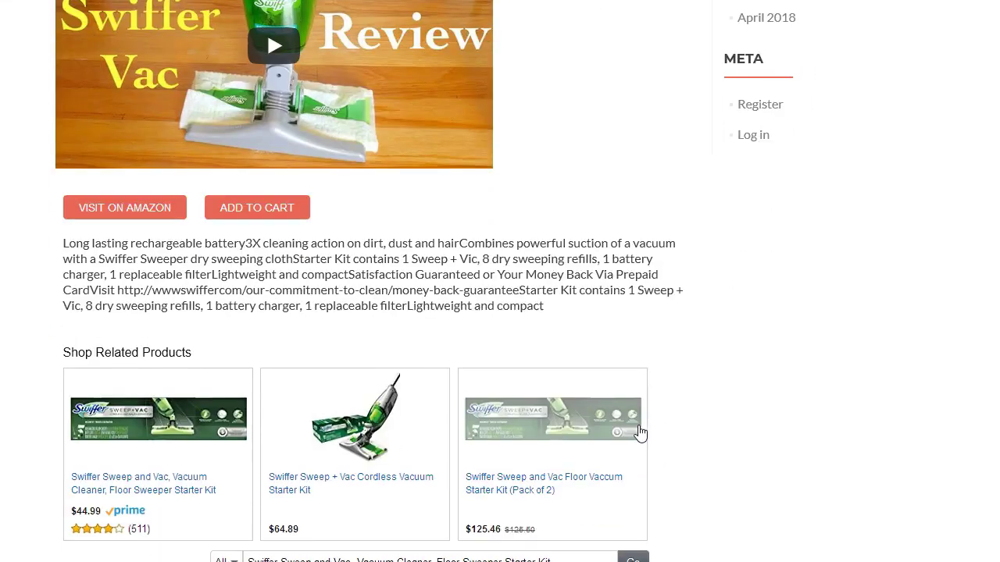
pyautogui.scroll(-1, 420, 469)
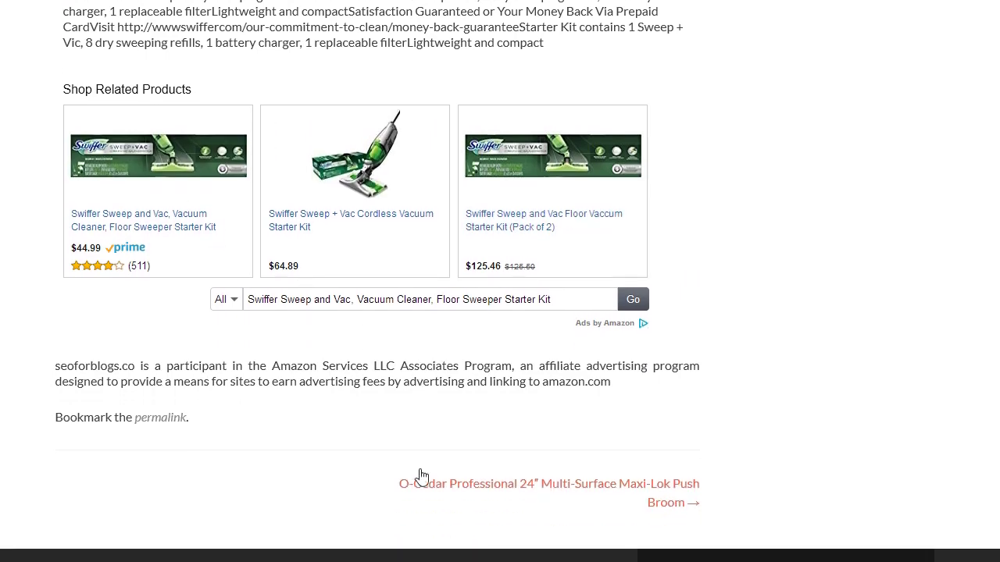
pyautogui.scroll(6, 420, 473)
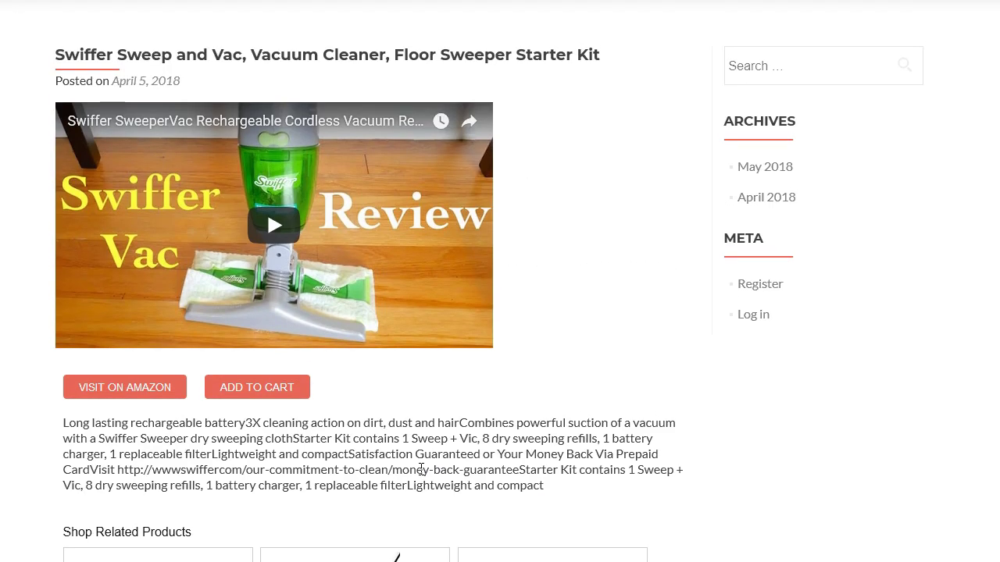
pyautogui.scroll(-6, 799, 317)
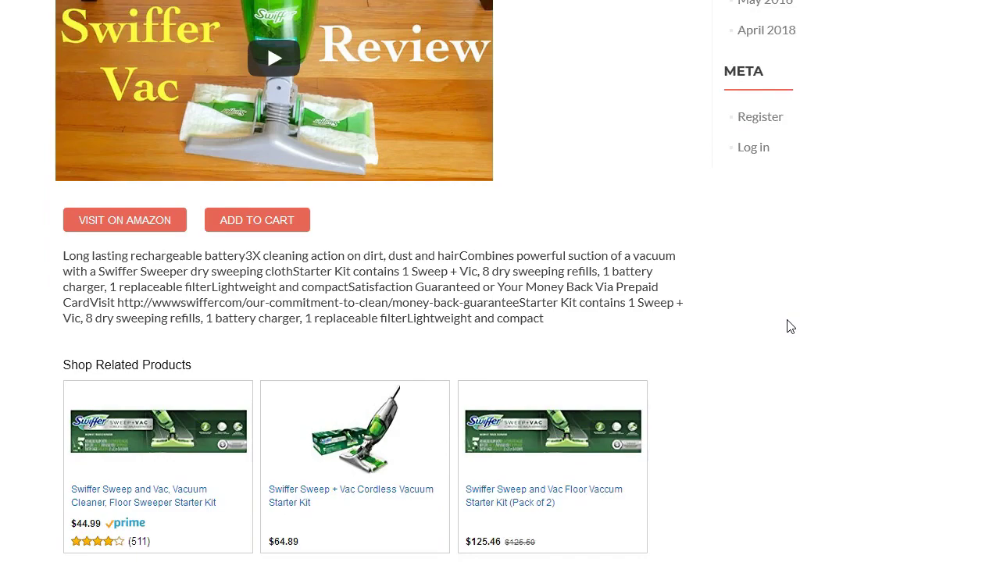
pyautogui.scroll(6, 786, 332)
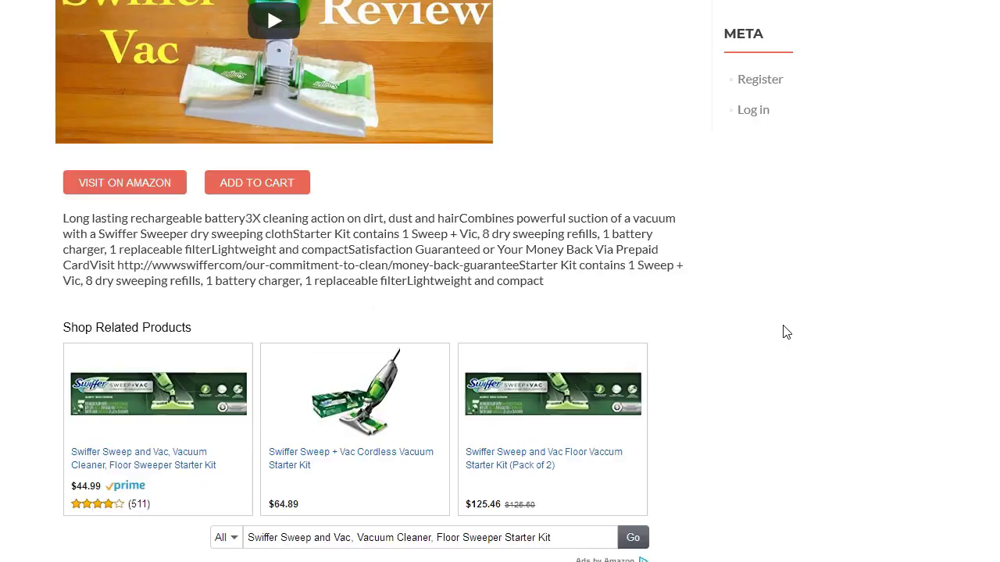